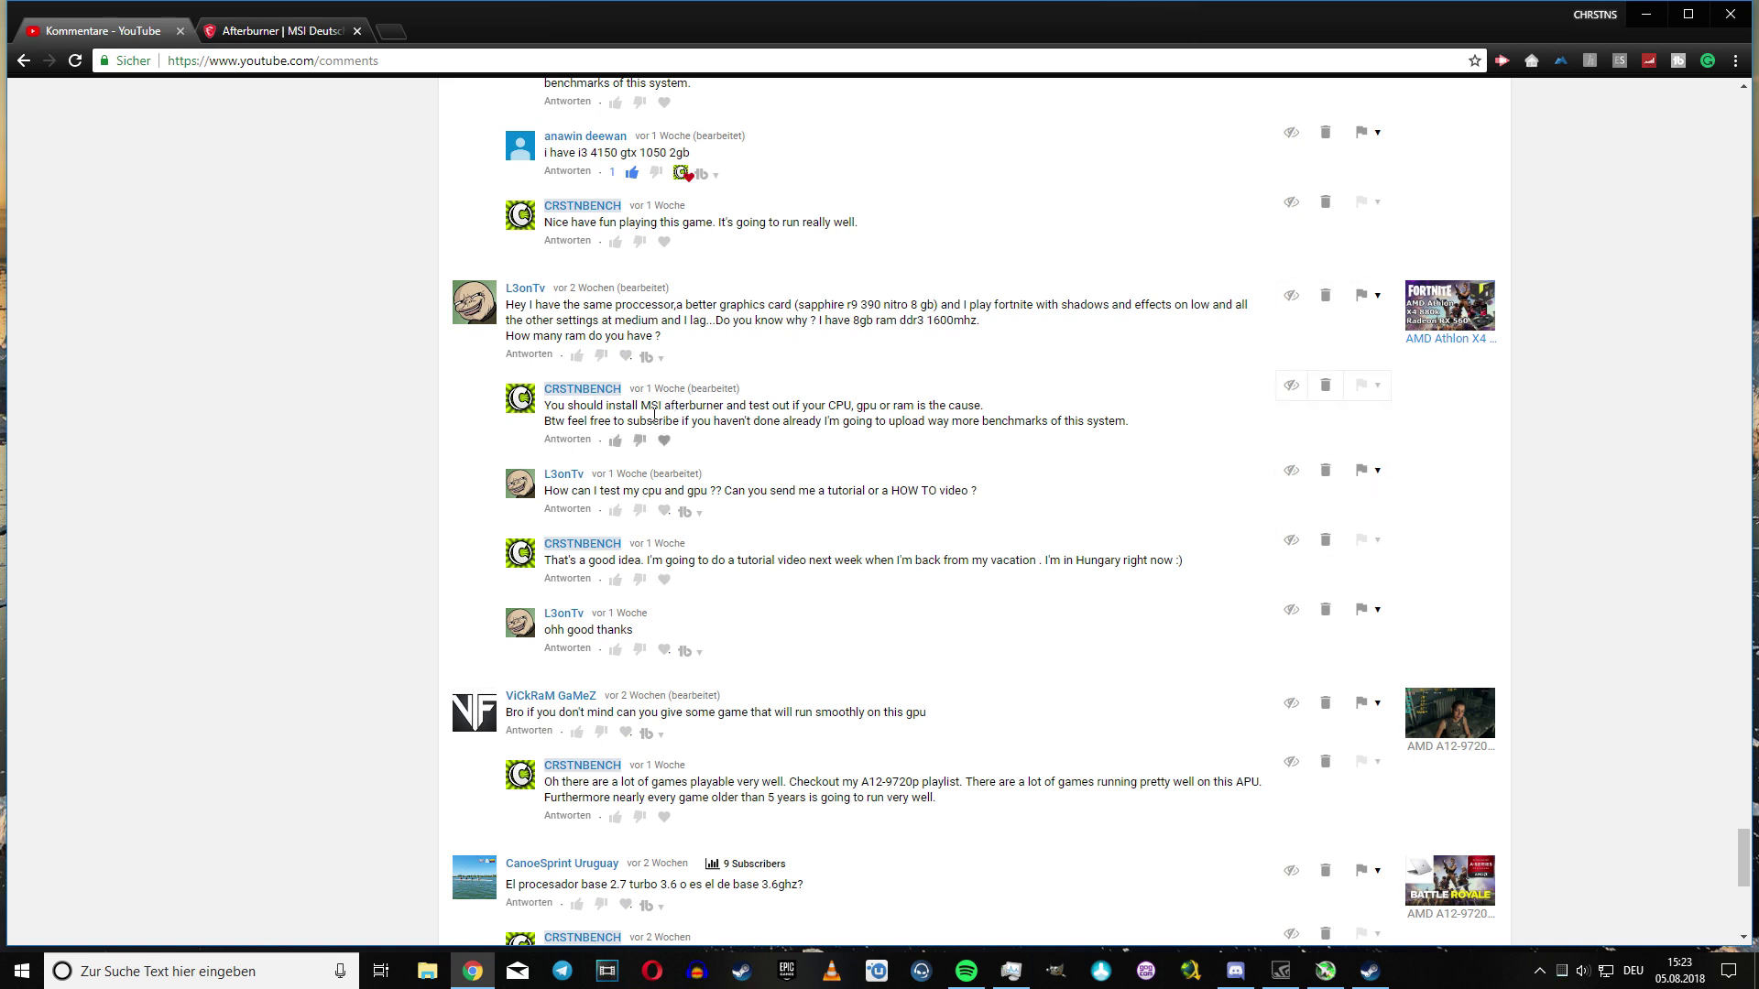
Highlight the reply recommending MSI Afterburner, then switch to the 'Afterburner | MSI Deutsch' tab
drag(641, 406, 738, 411)
click(1054, 525)
click(285, 35)
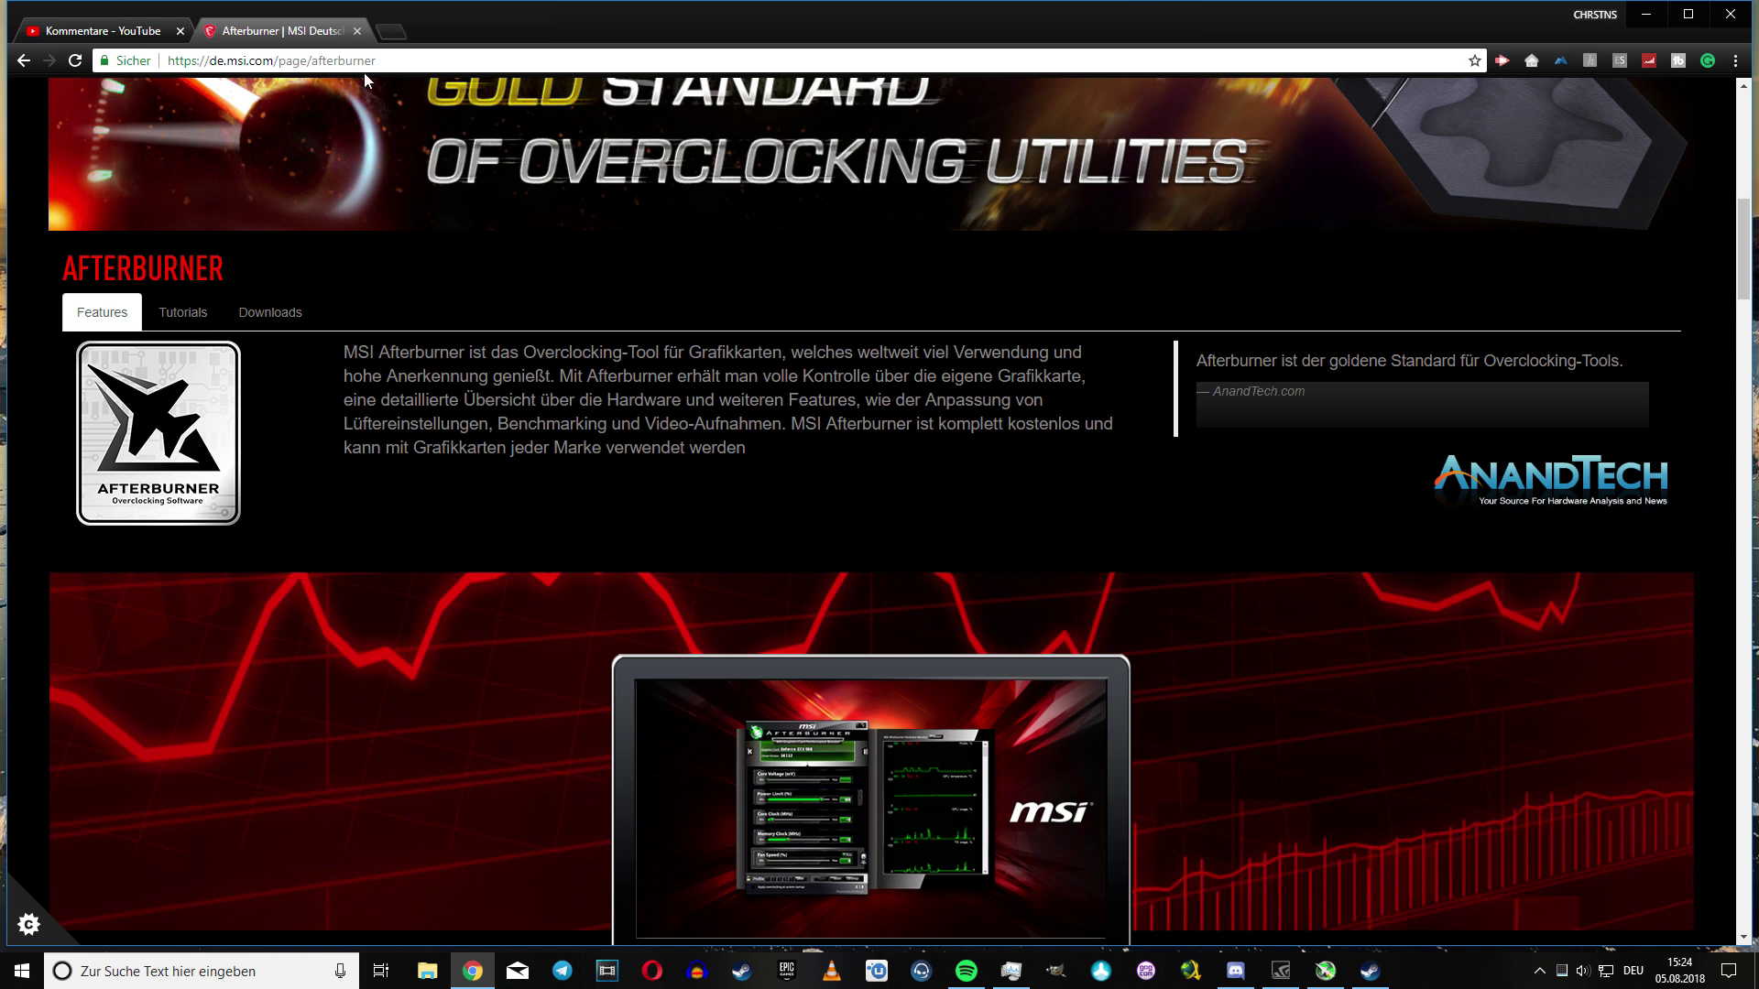
Show the Afterburner download options and open the downloaded MSIAfterburnerSetup archive
click(279, 314)
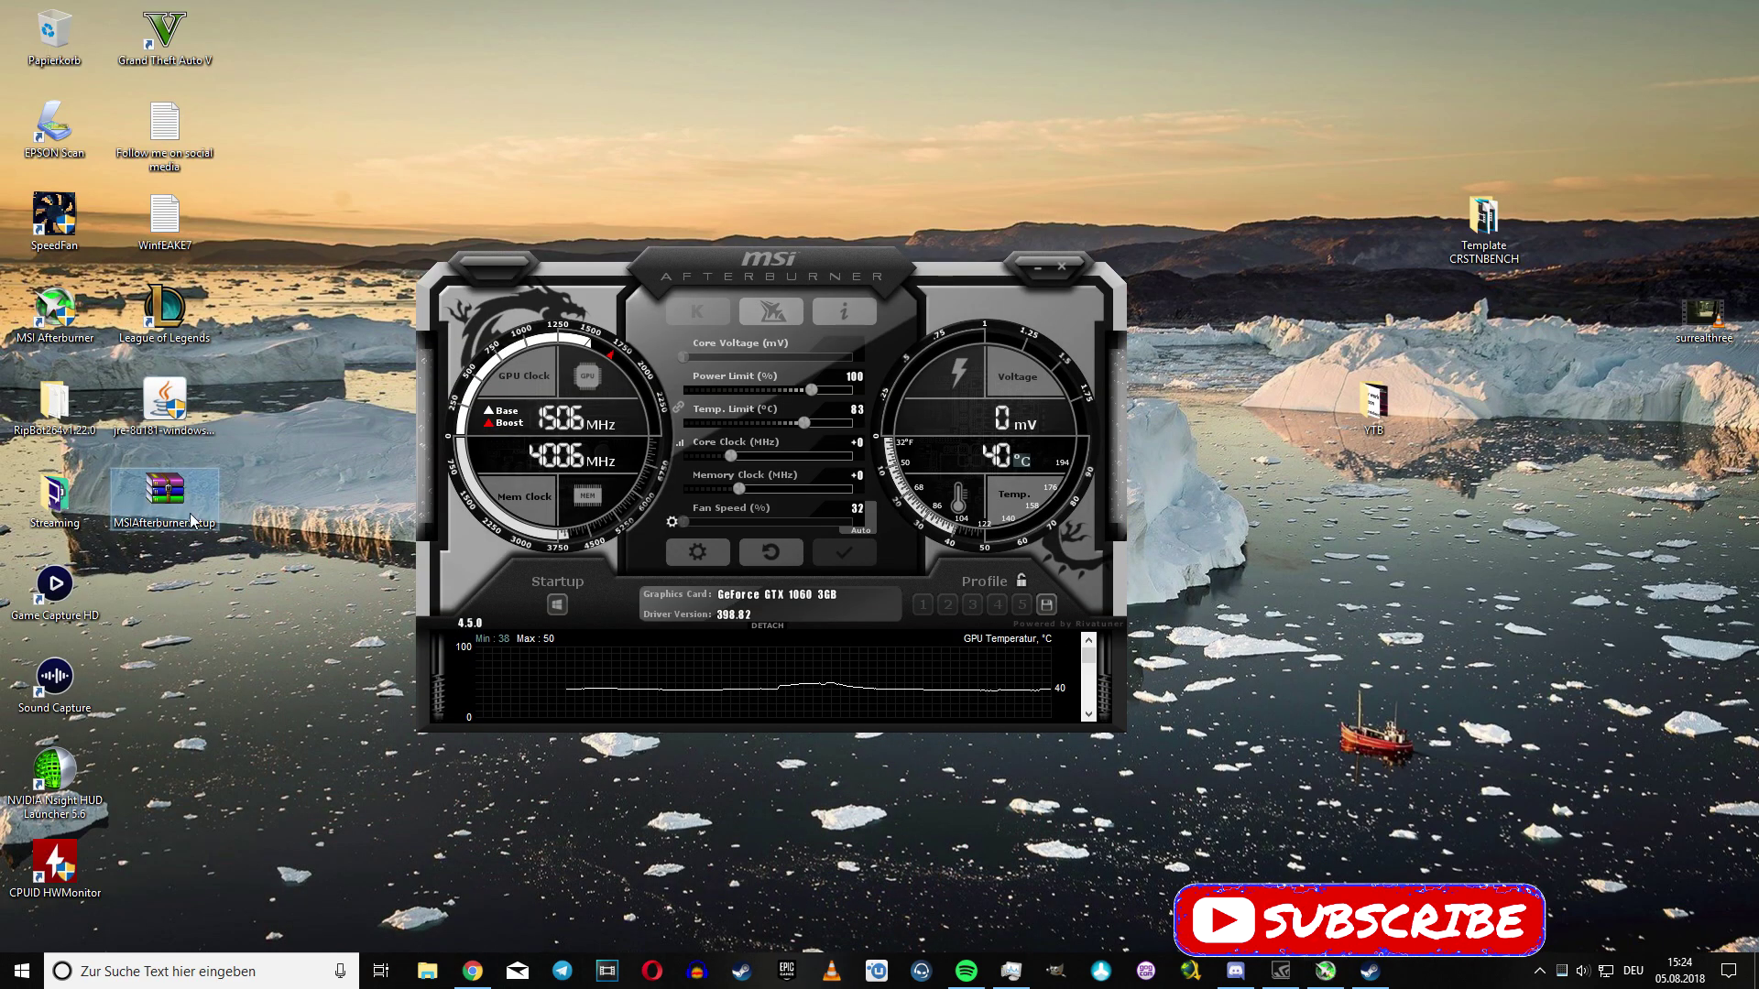
double_click(178, 504)
Run MSIAfterburnerSetup450.exe from the archive's 4.5.0 folder and approve the Windows permission prompt
click(380, 399)
double_click(381, 399)
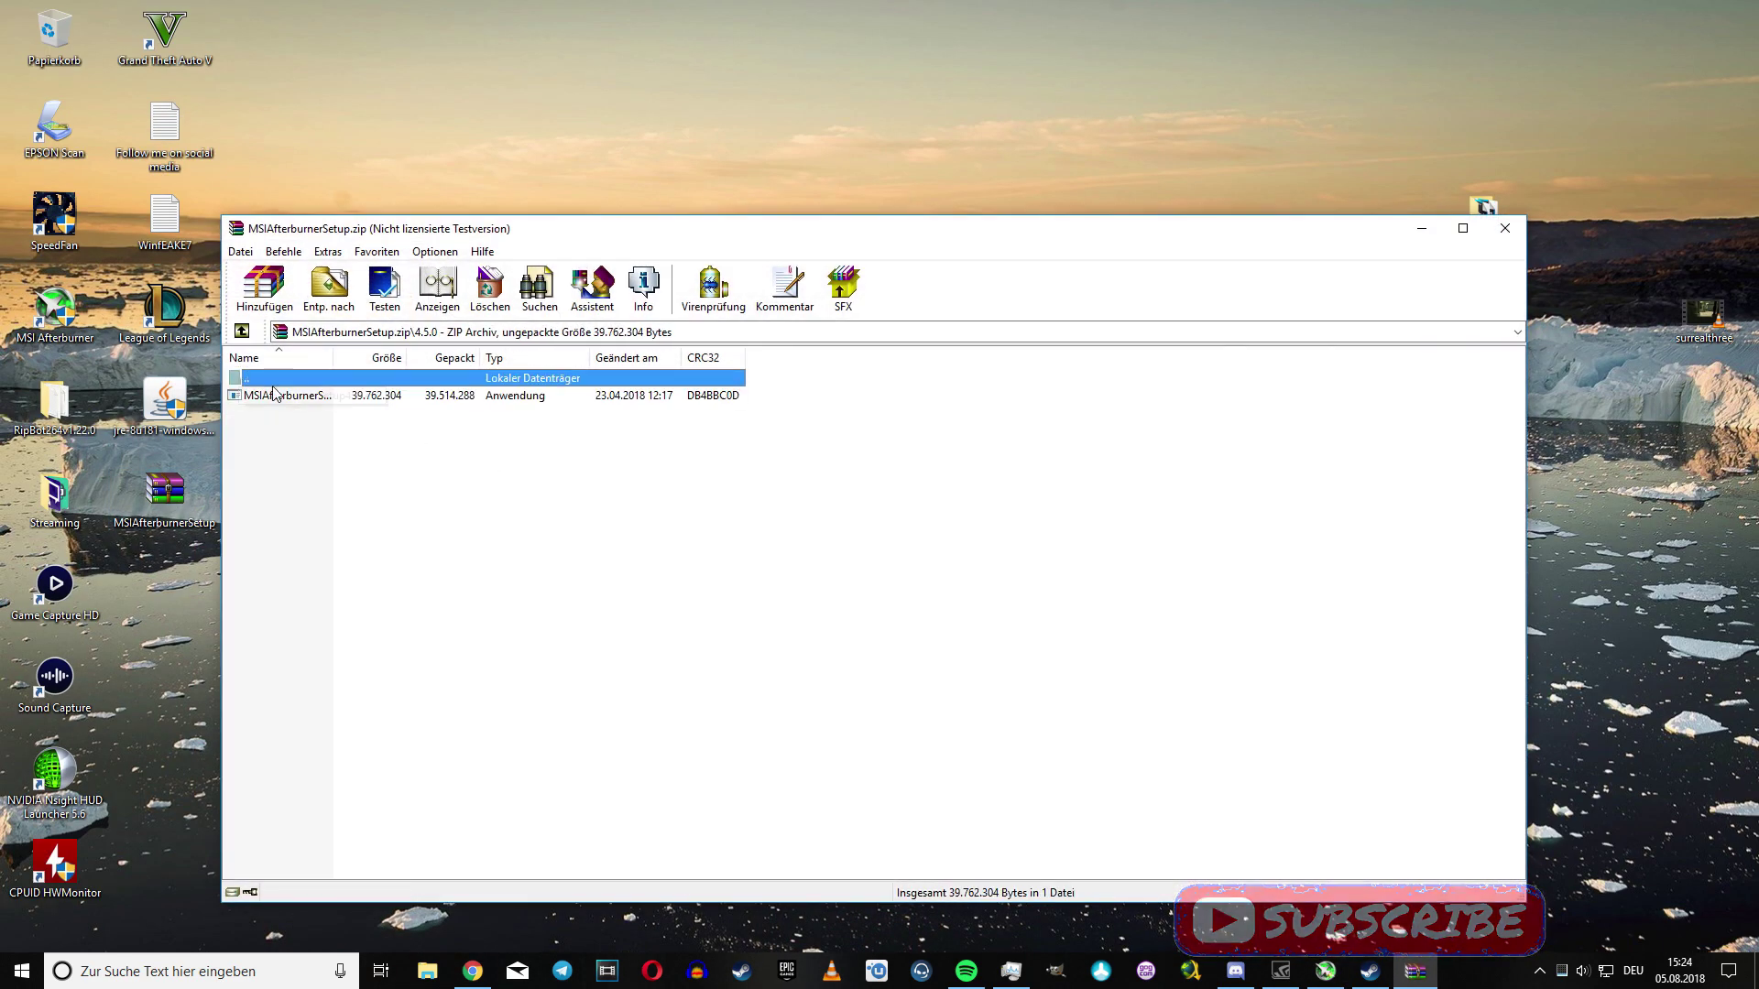
click(1015, 495)
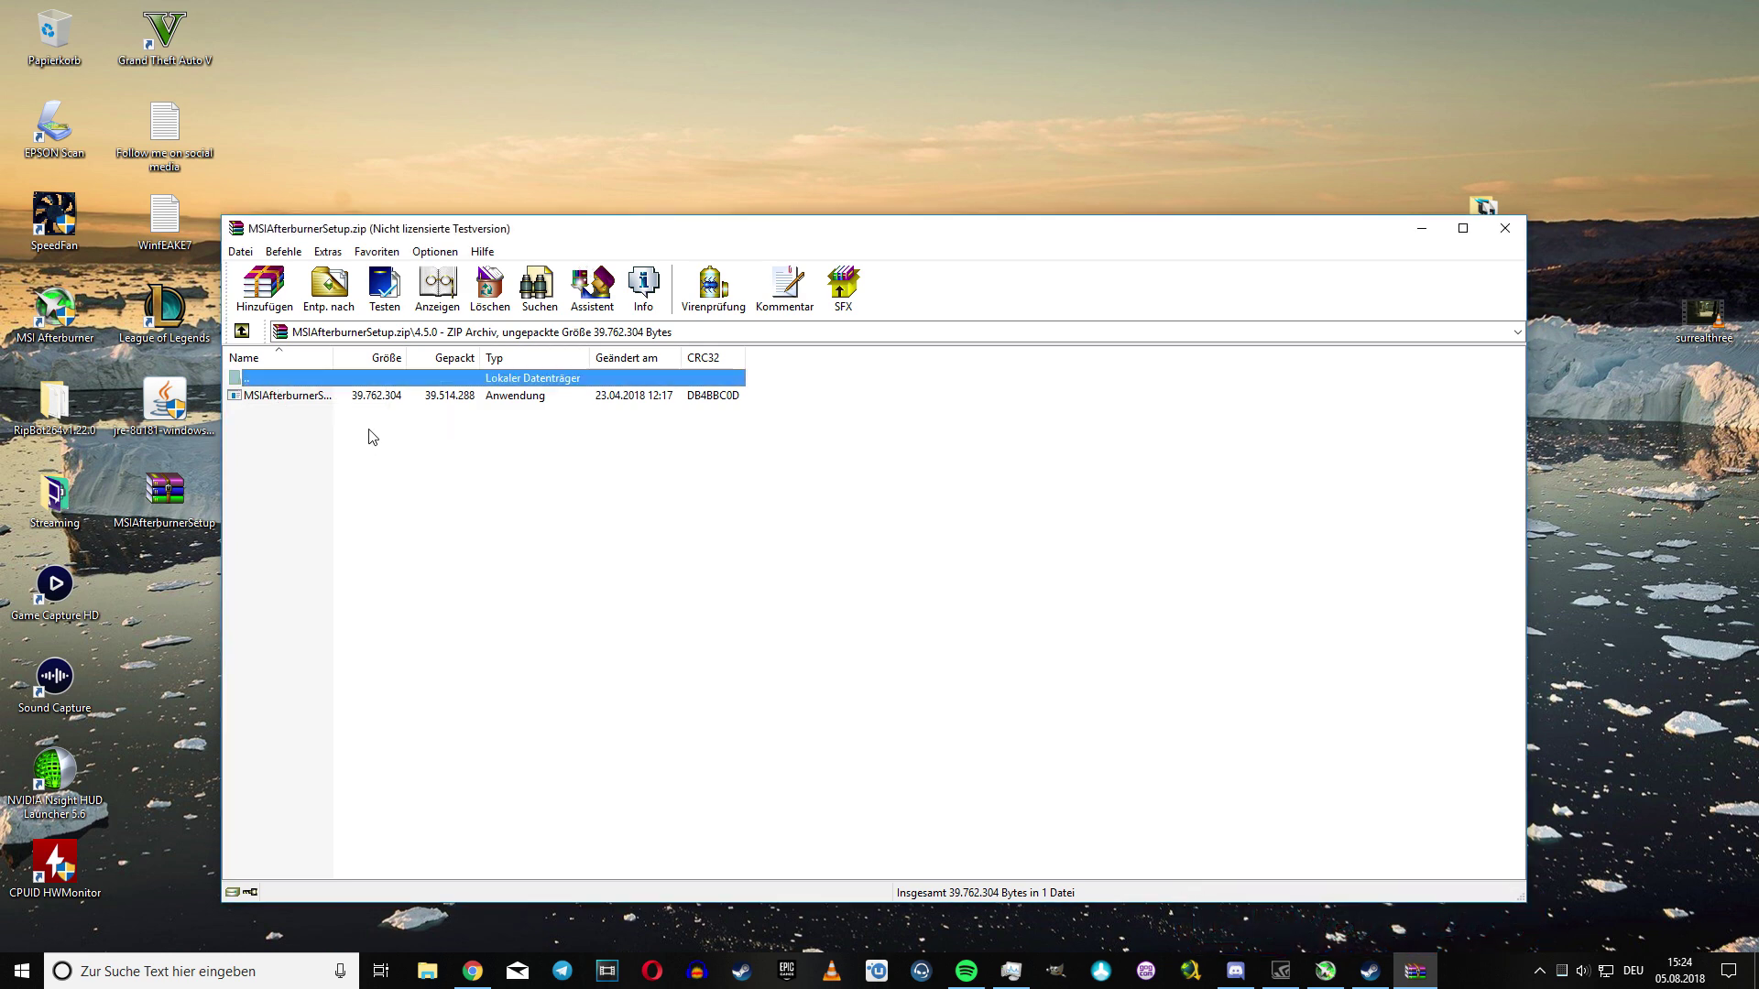
double_click(354, 398)
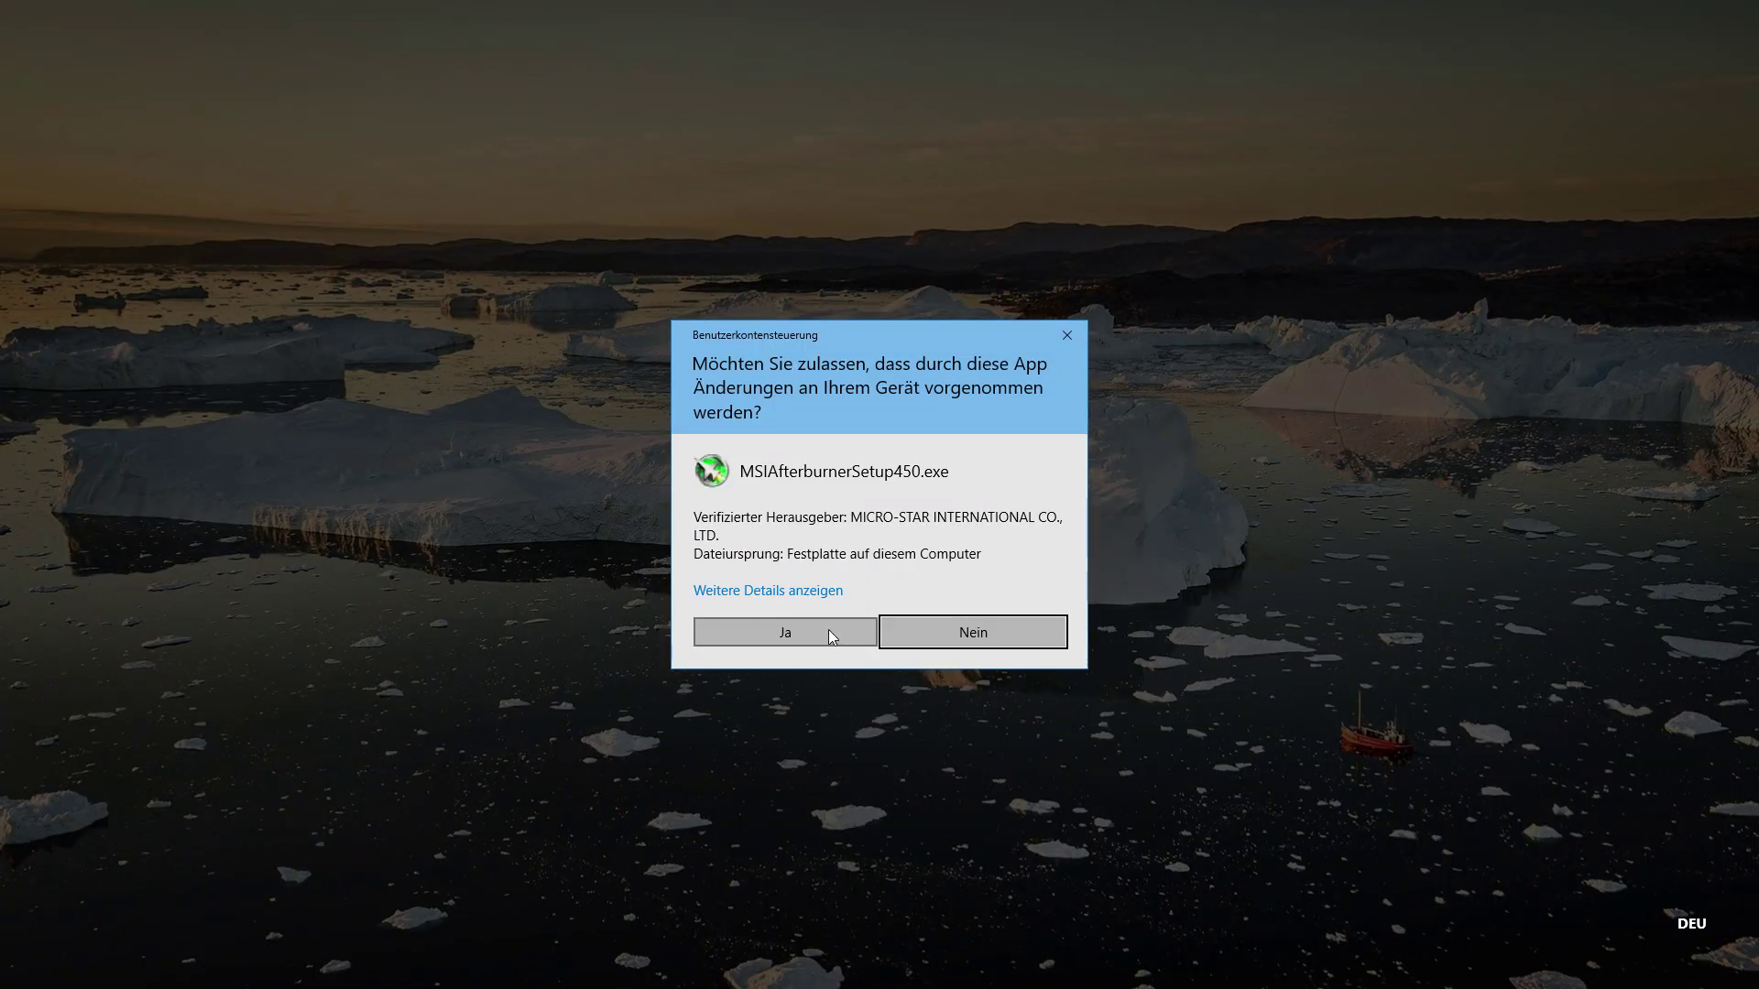
click(828, 629)
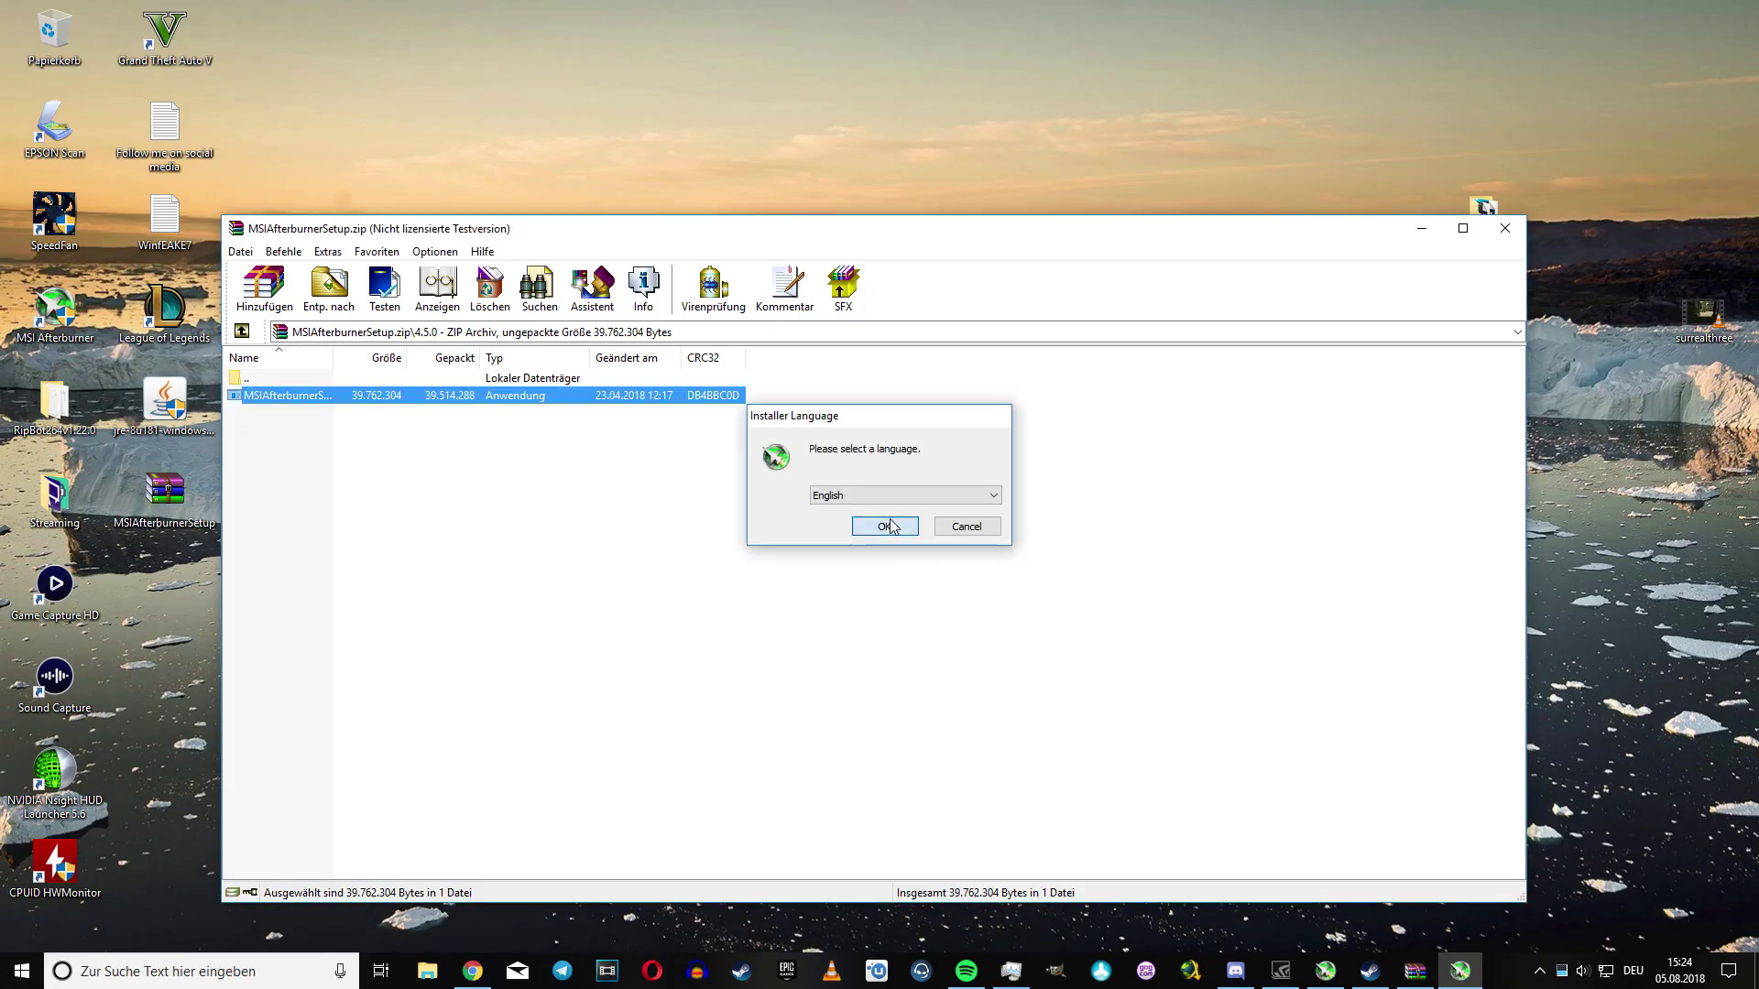
Choose English, accept the licence, reach Choose Components, then cancel the Afterburner 4.5.0 installer
click(889, 523)
click(979, 634)
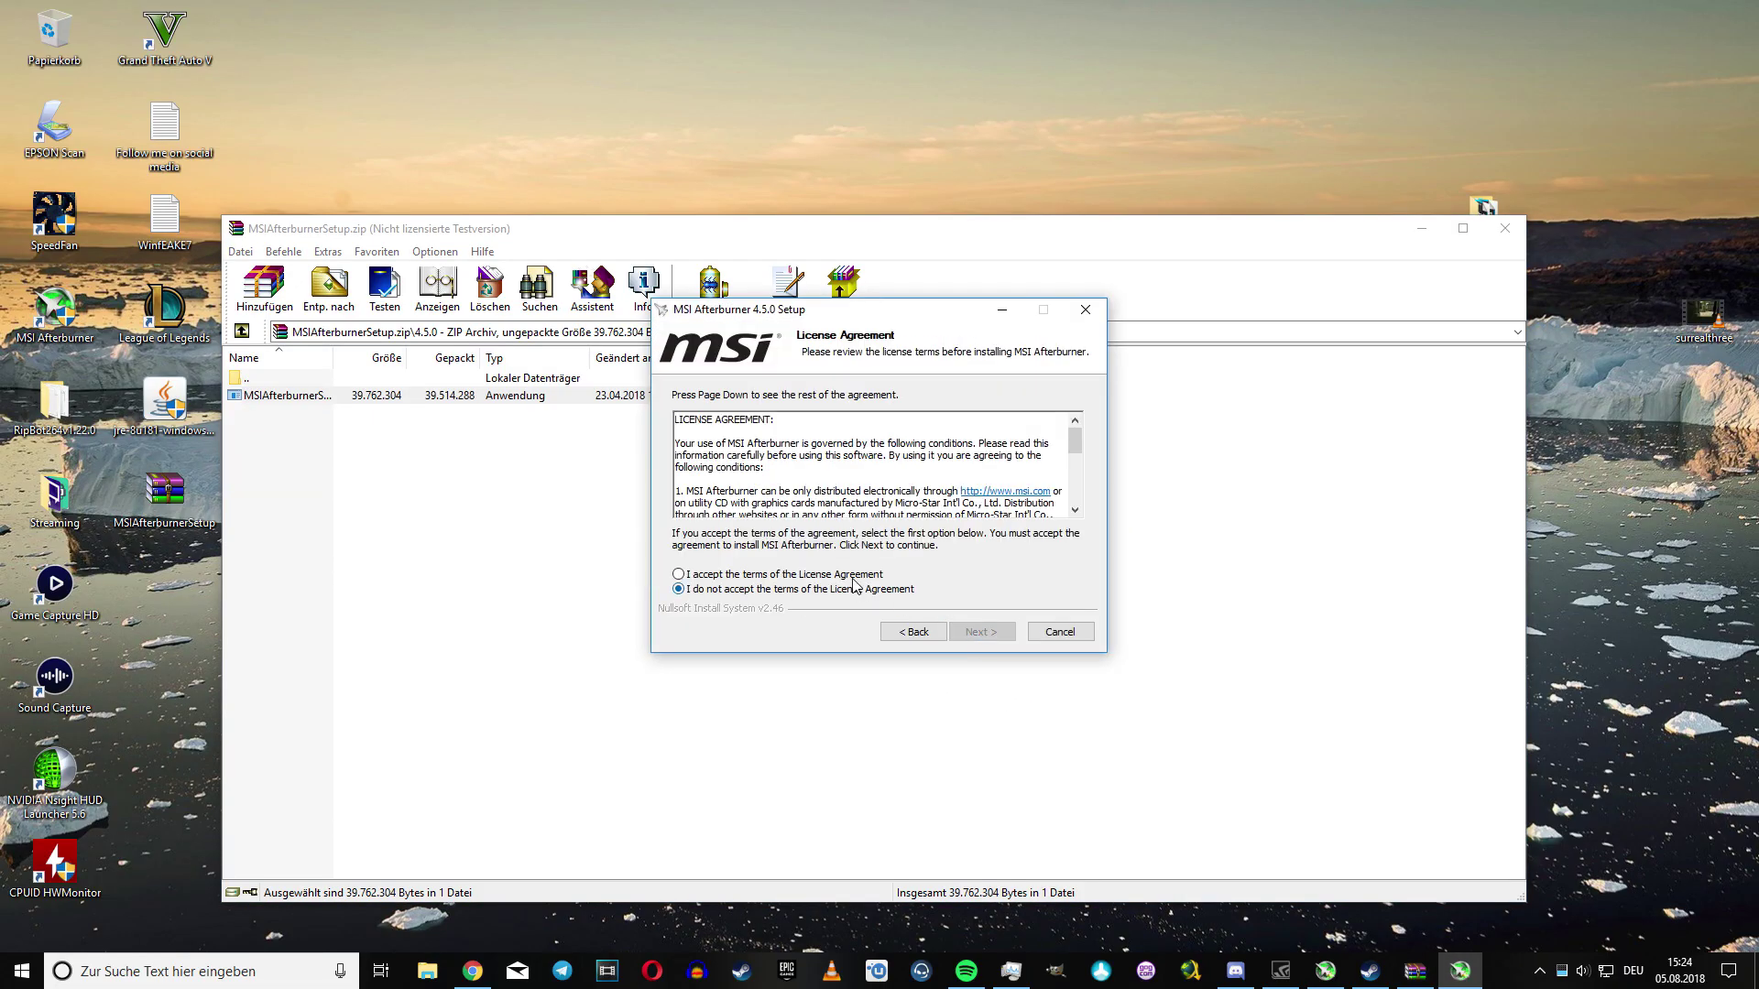
click(861, 577)
click(970, 632)
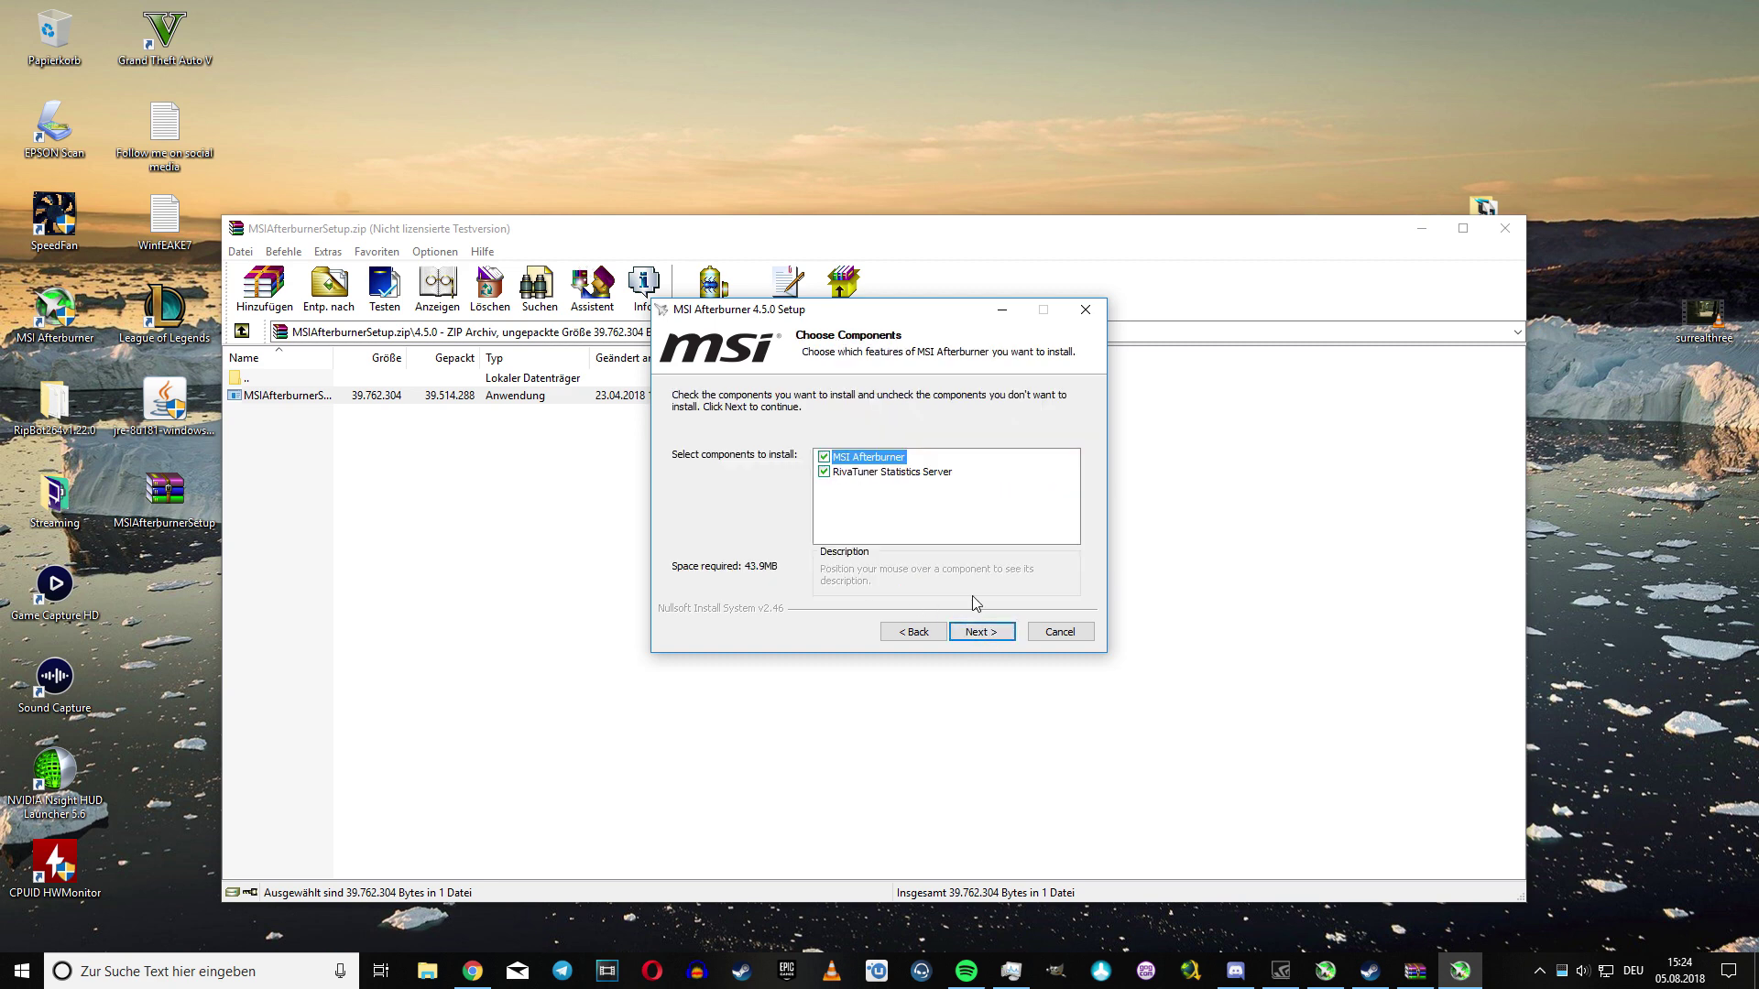
mouse_move(849, 461)
click(1060, 632)
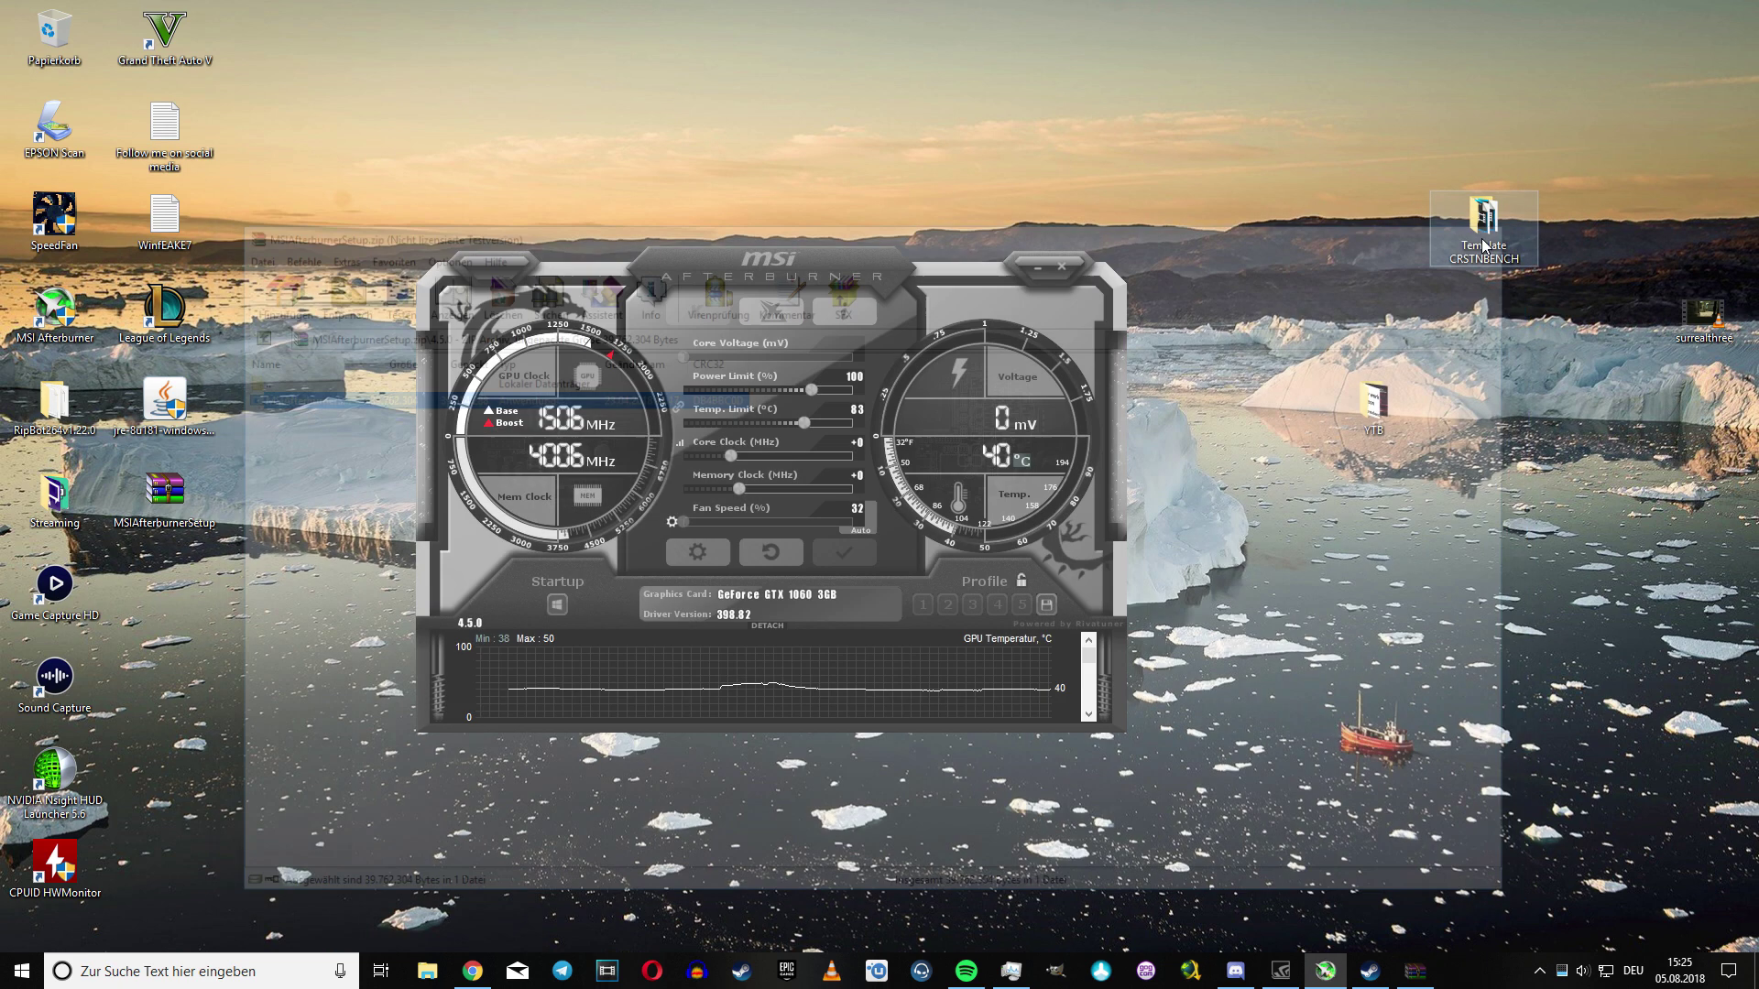
Close WinRAR and nudge the Afterburner window slightly into place
click(1507, 230)
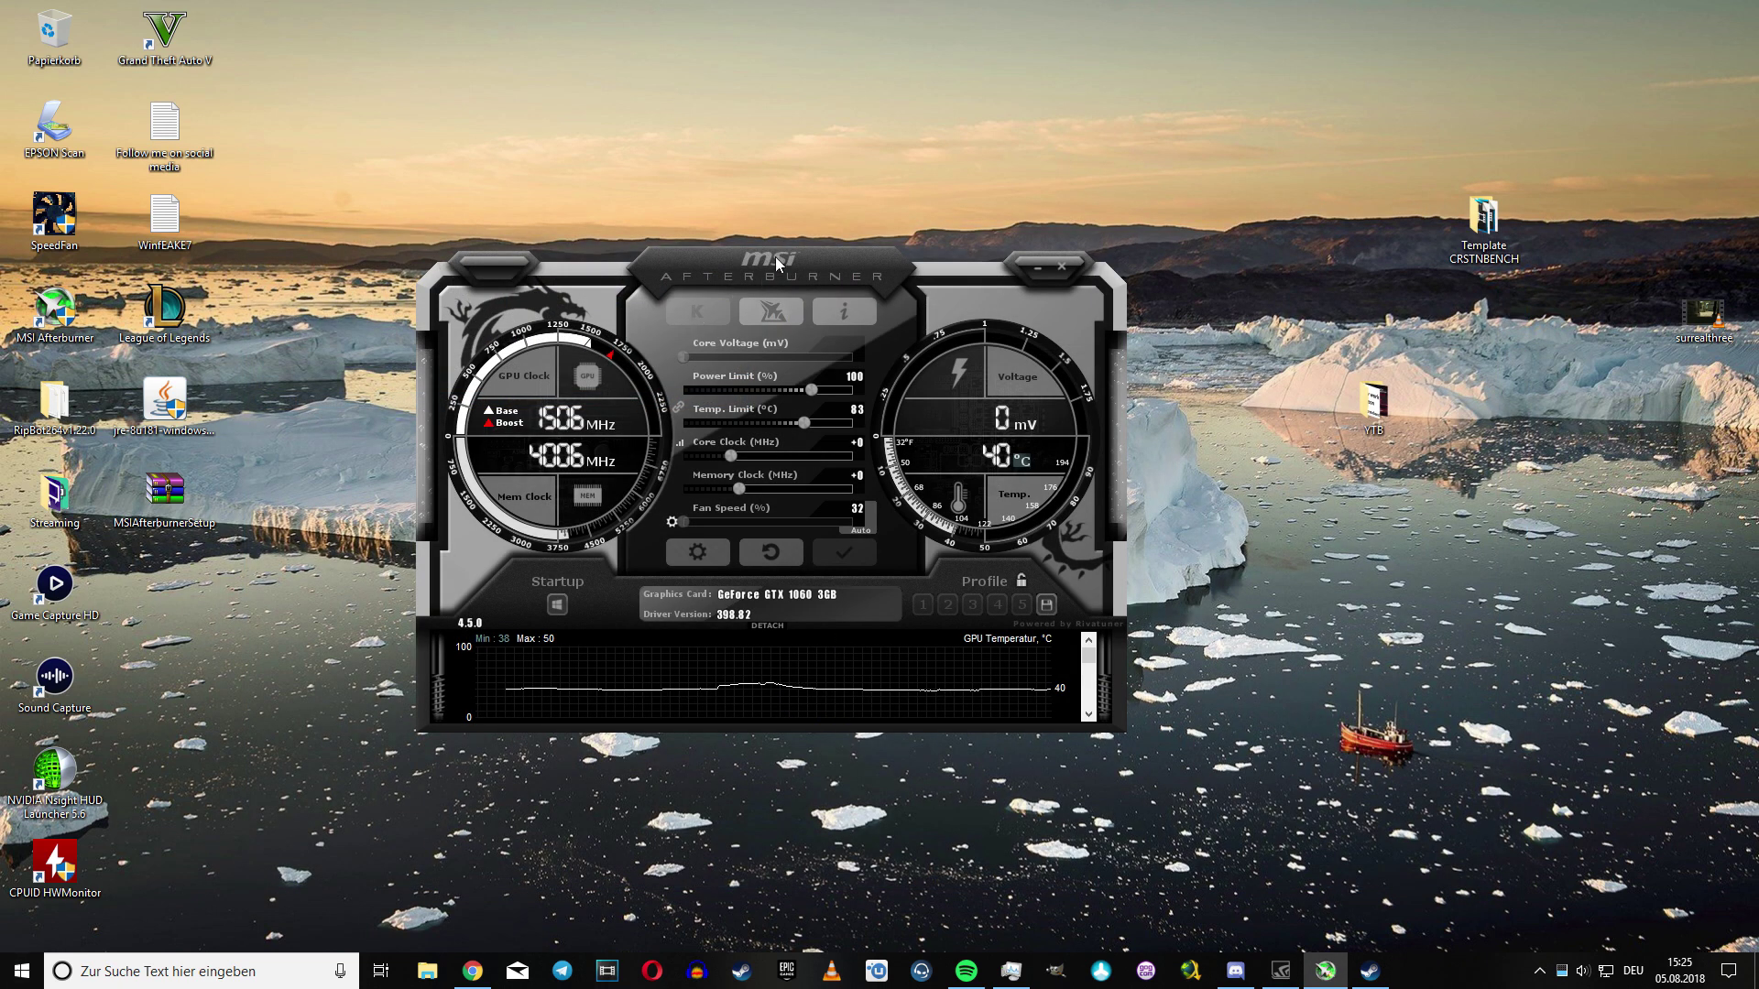
drag(776, 264, 782, 260)
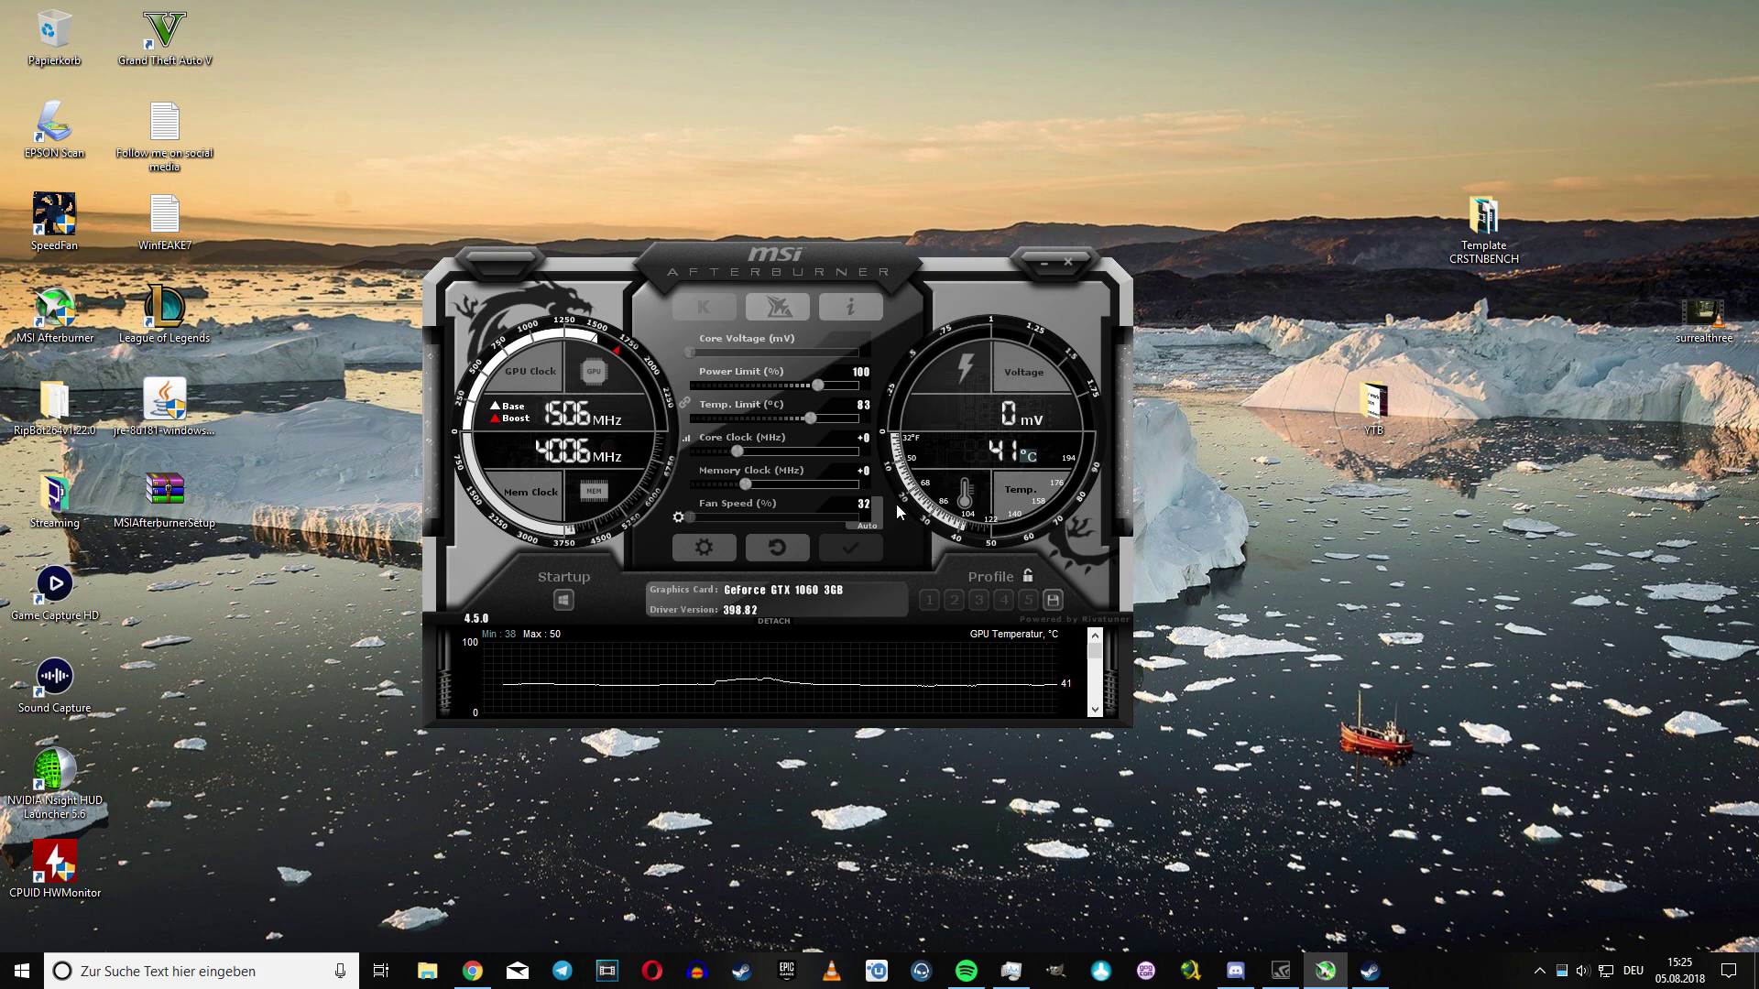
Open Afterburner's properties, reposition the dialog, and show its Monitoring page
click(704, 548)
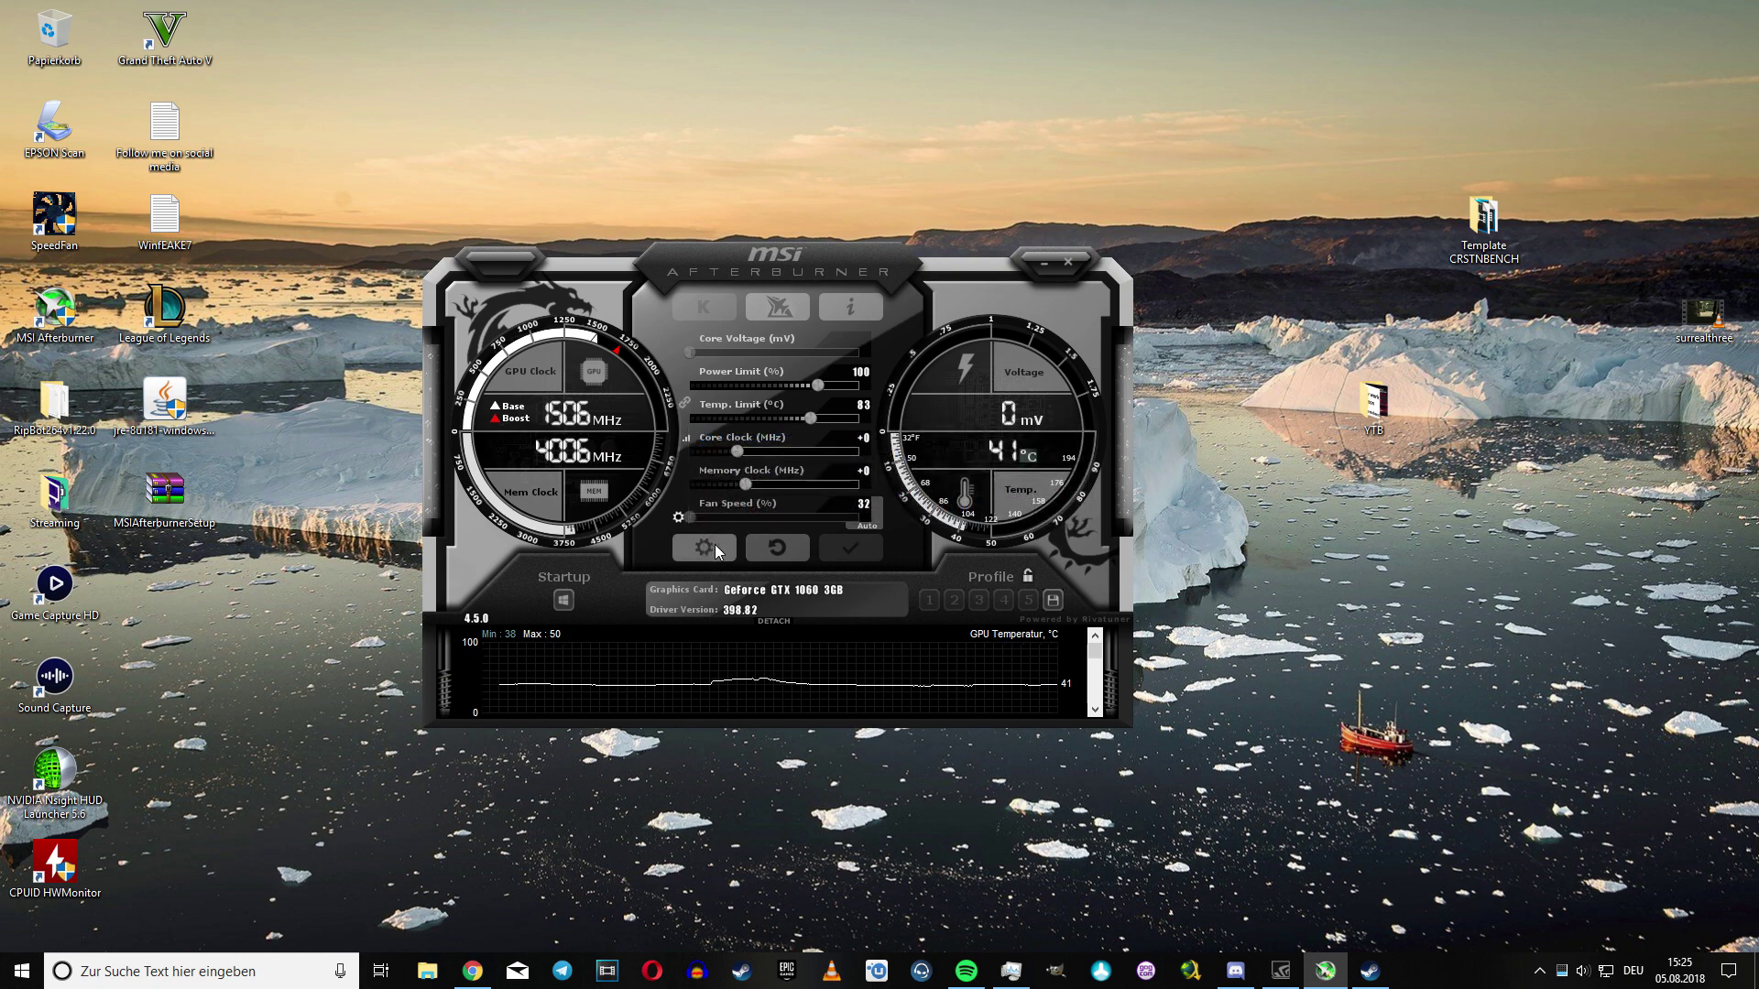
drag(656, 274, 601, 188)
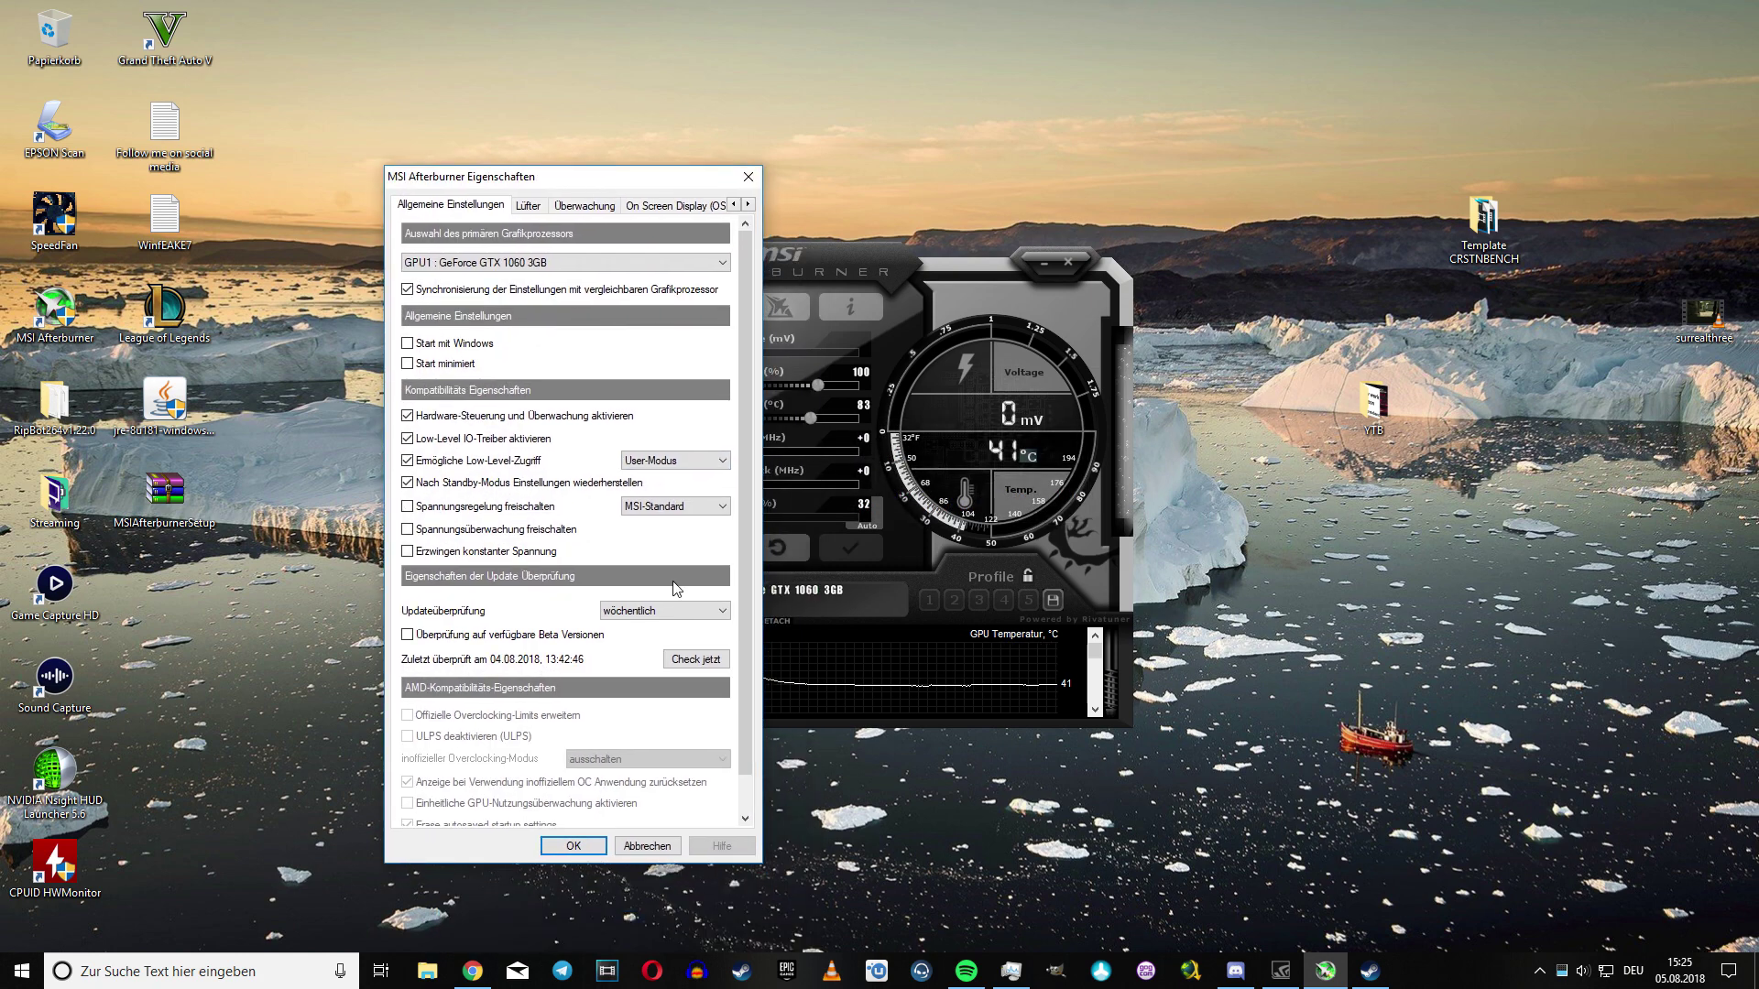
click(584, 206)
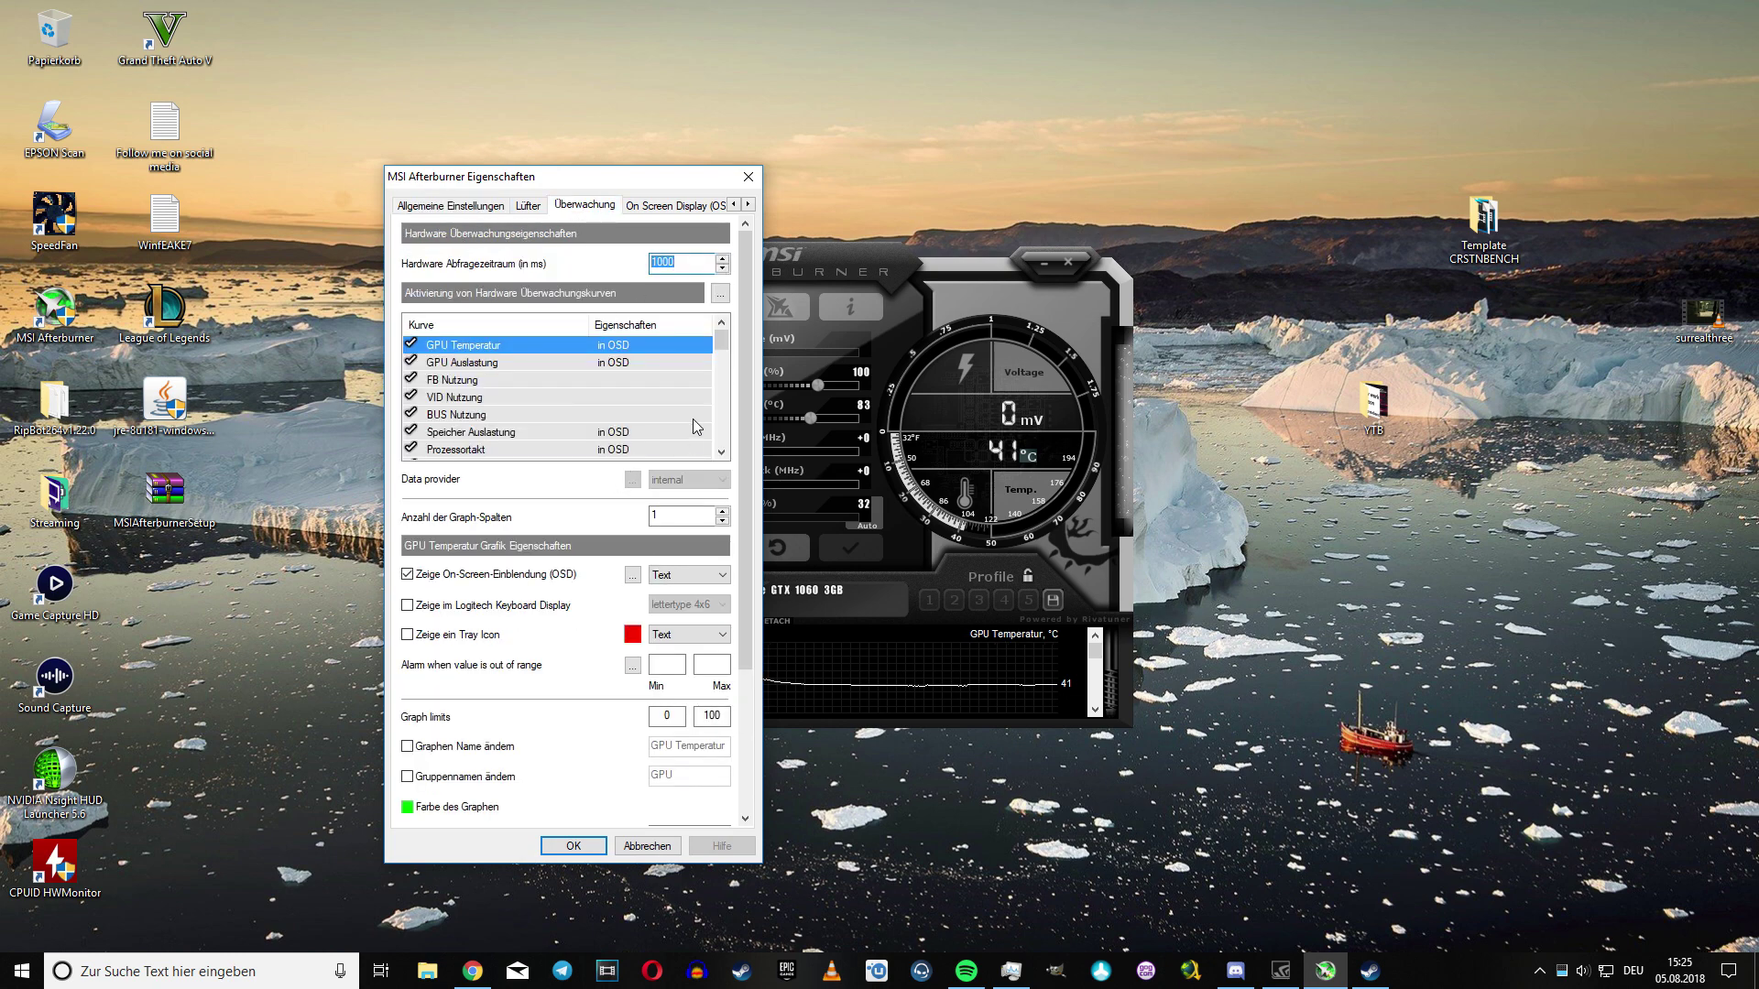
drag(746, 319, 746, 329)
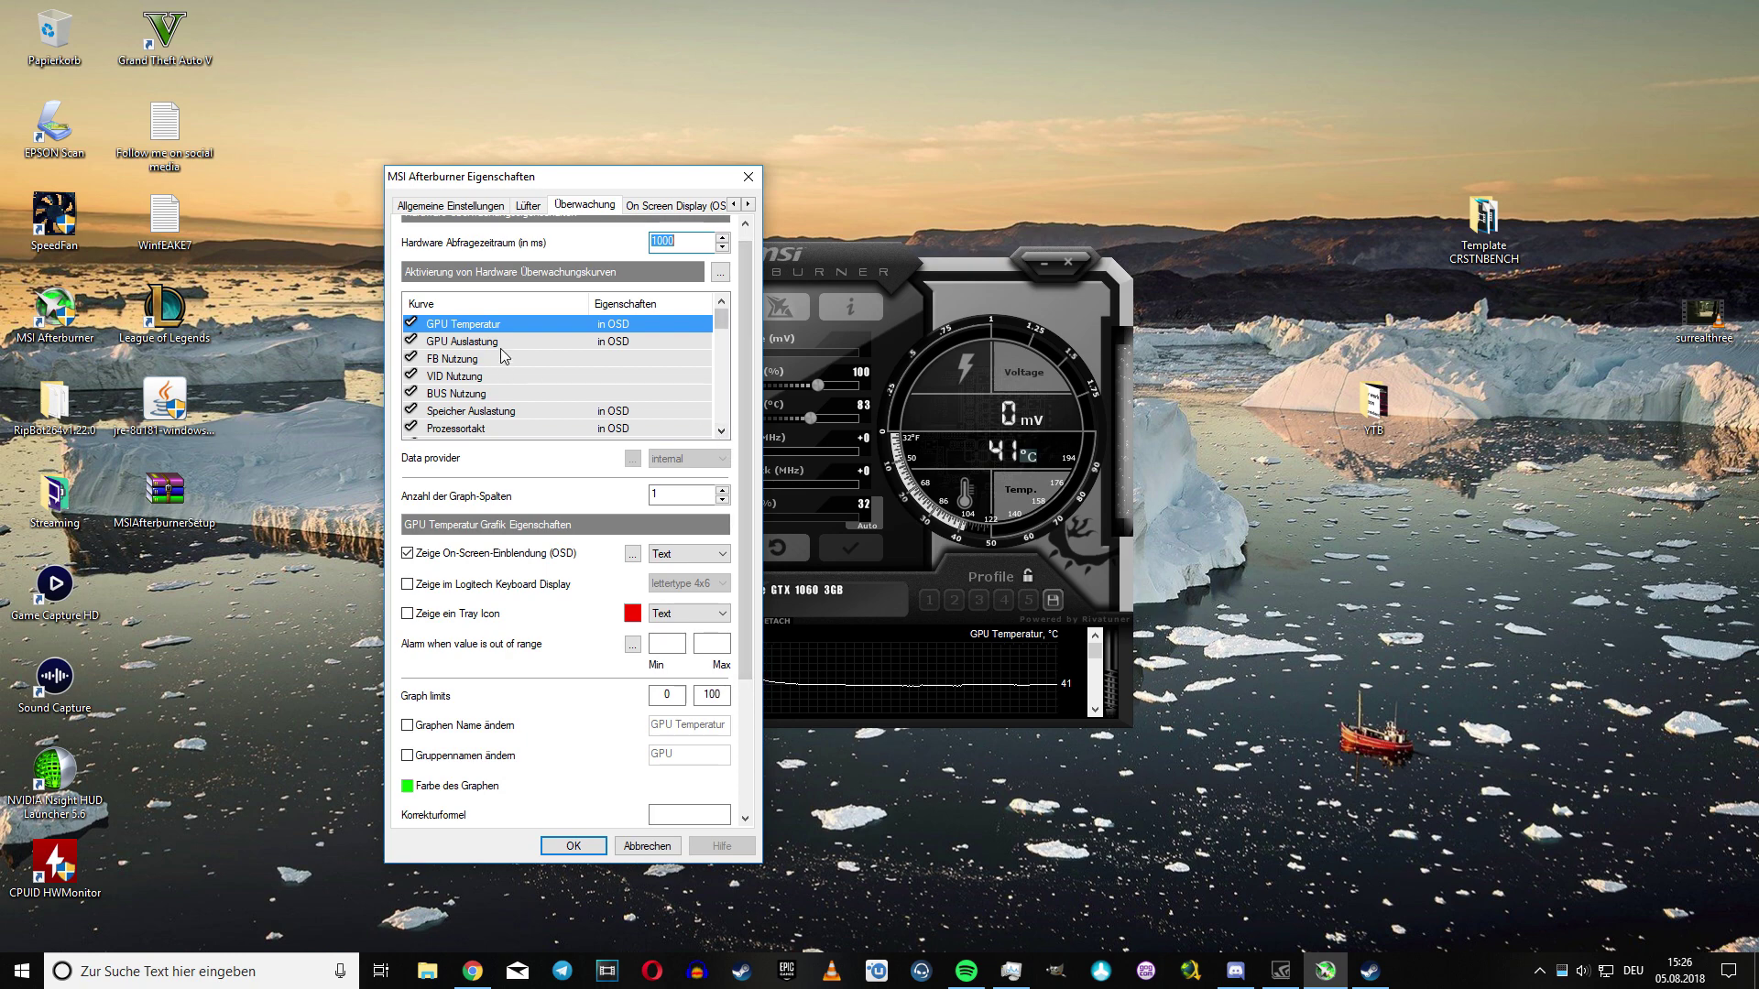
Enable on-screen display for the GPU Auslastung graph
click(446, 344)
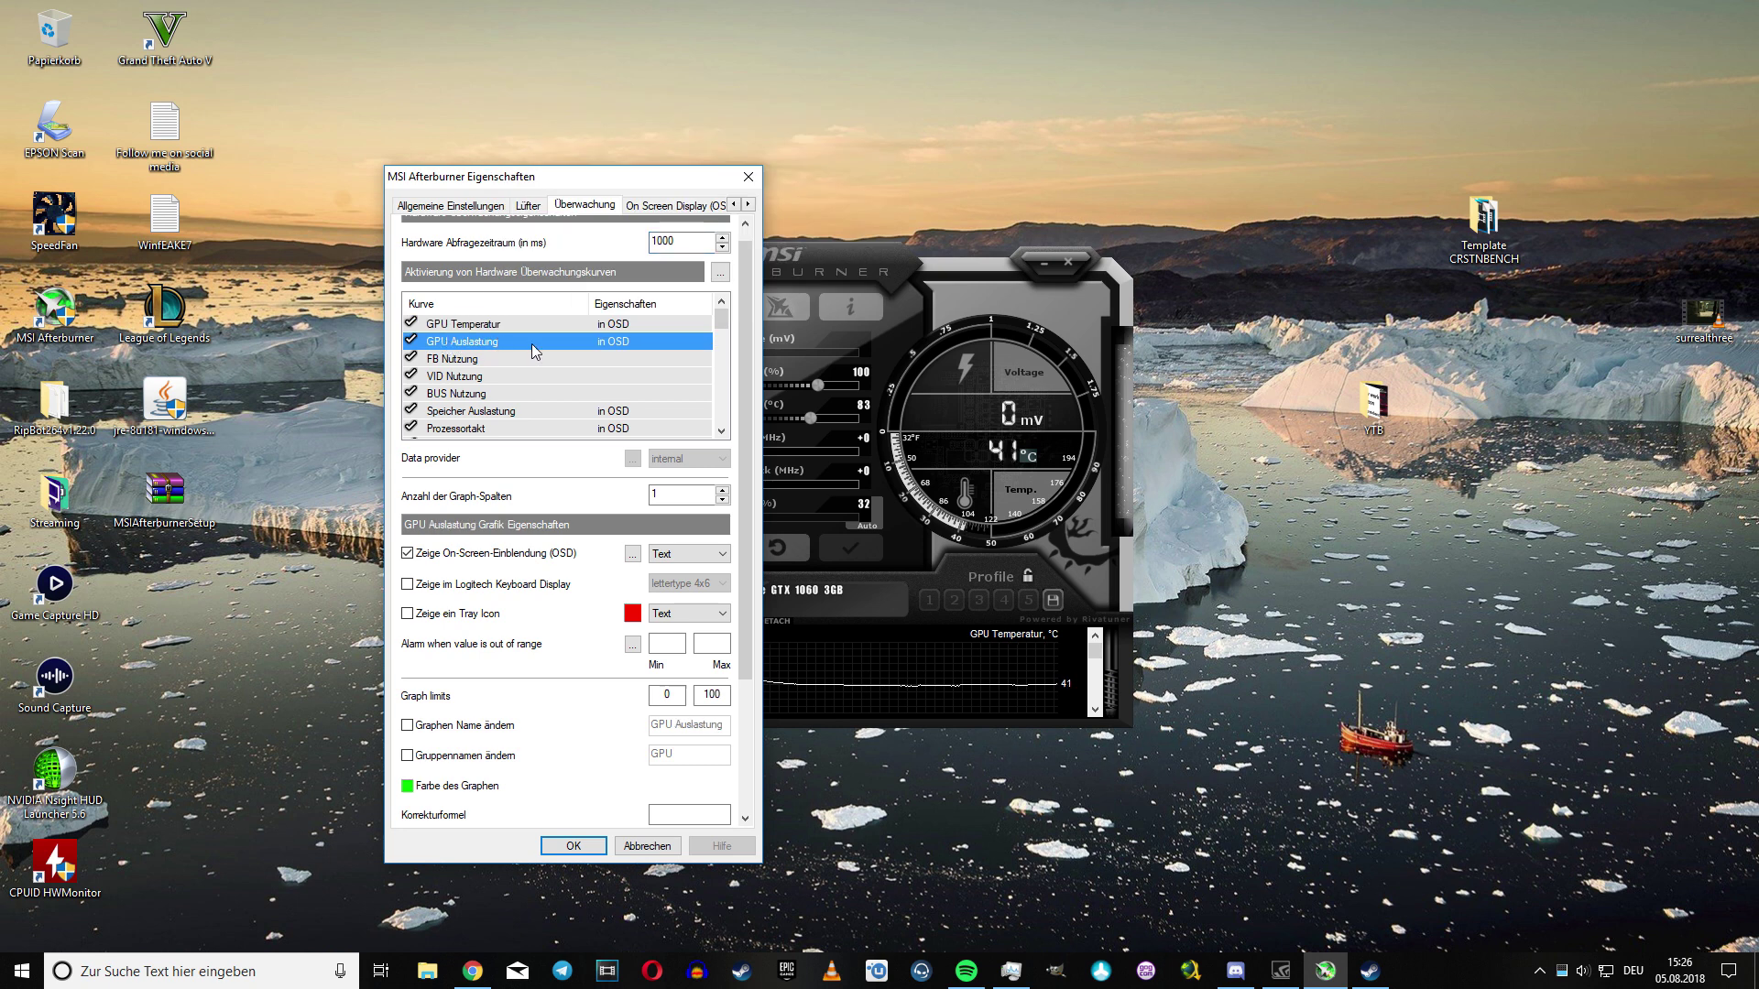
click(496, 554)
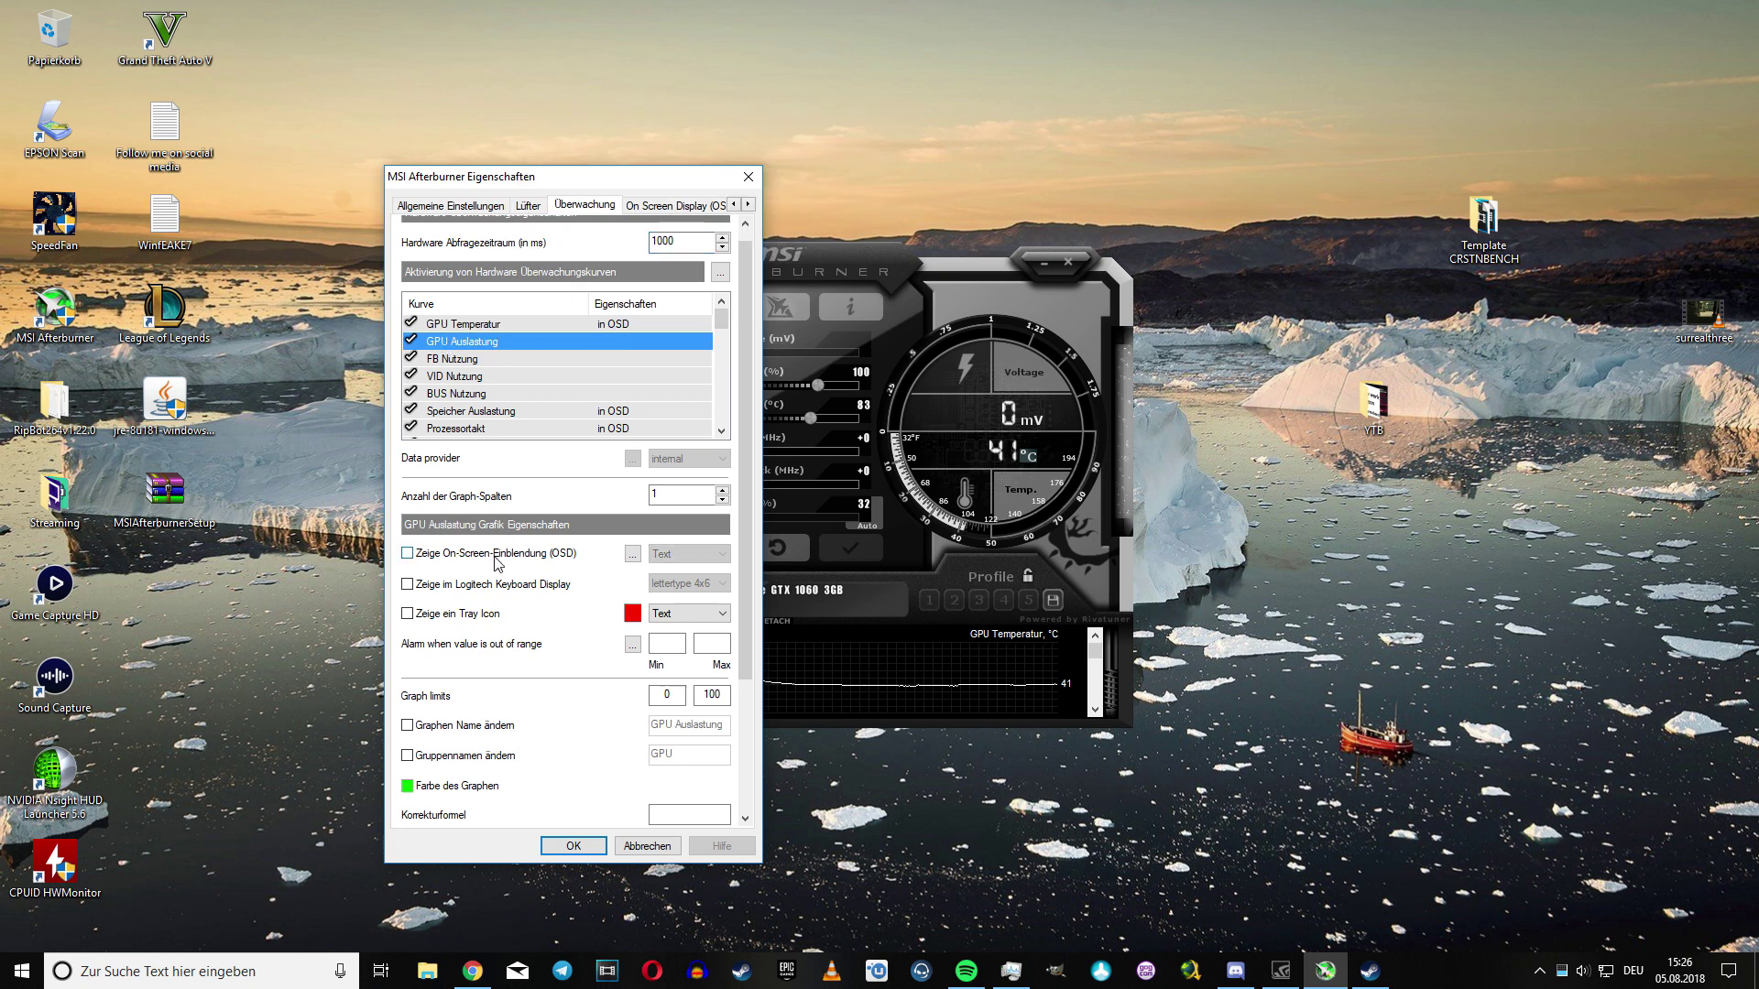
click(499, 561)
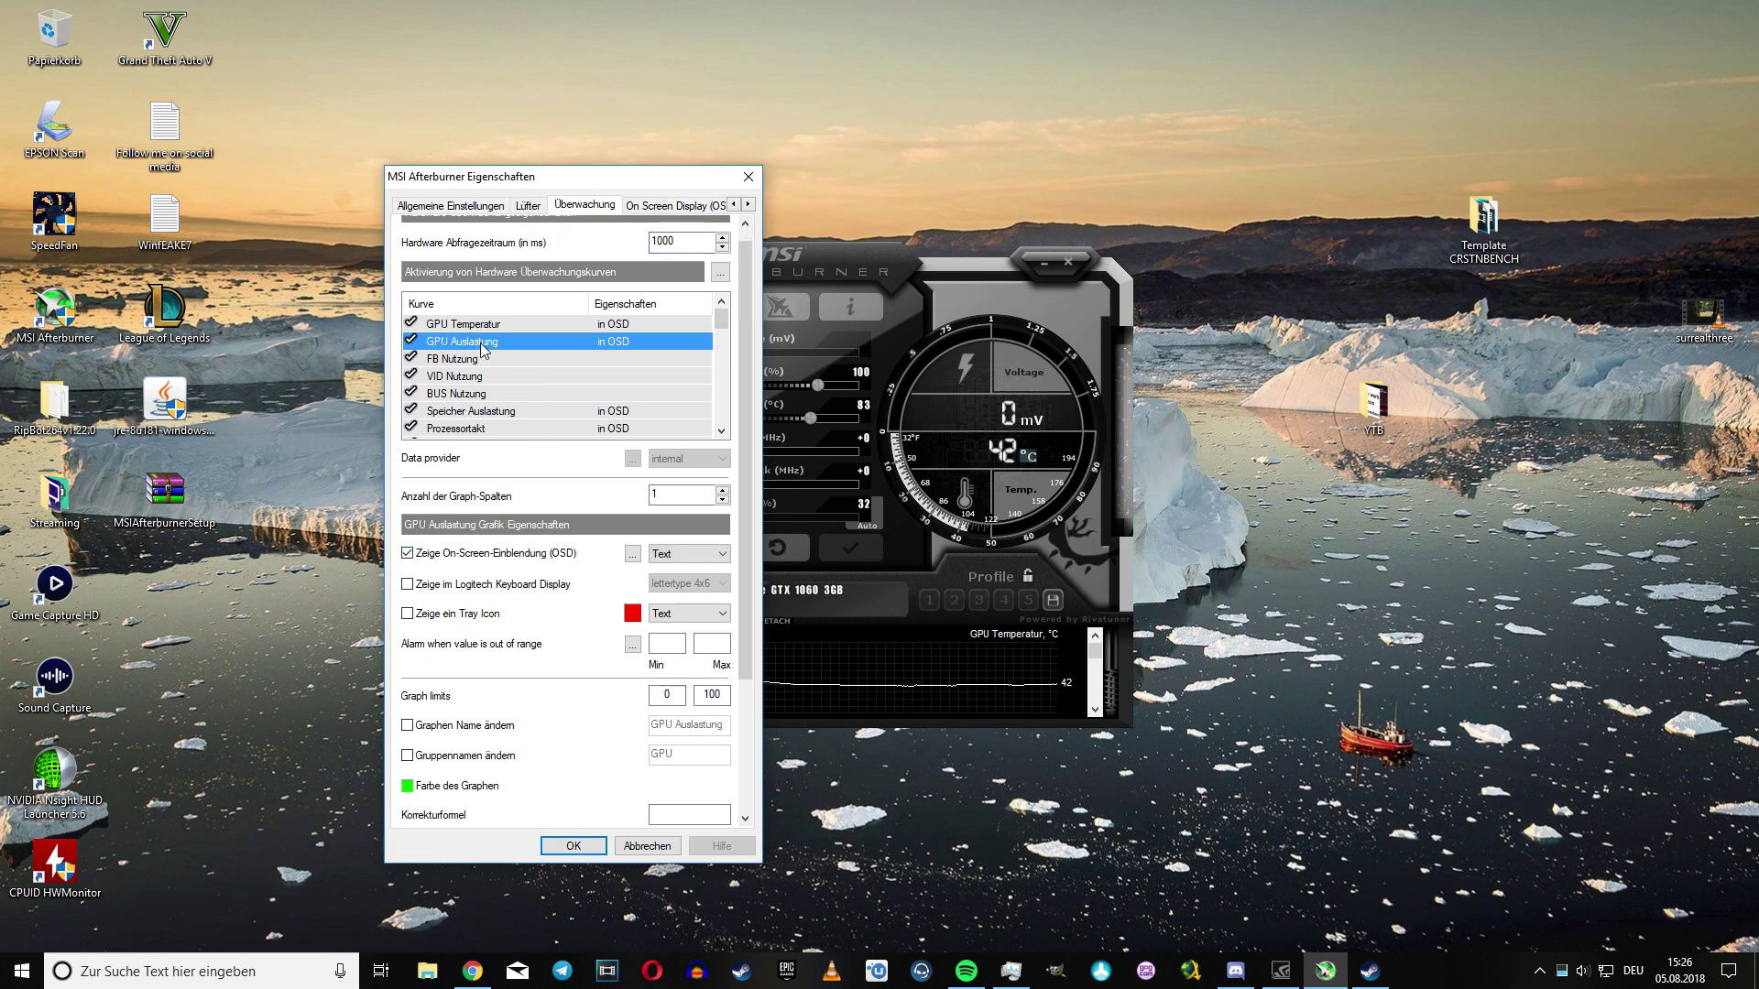
Scroll the graph list down to the CPU temperature and per-core usage entries
click(723, 433)
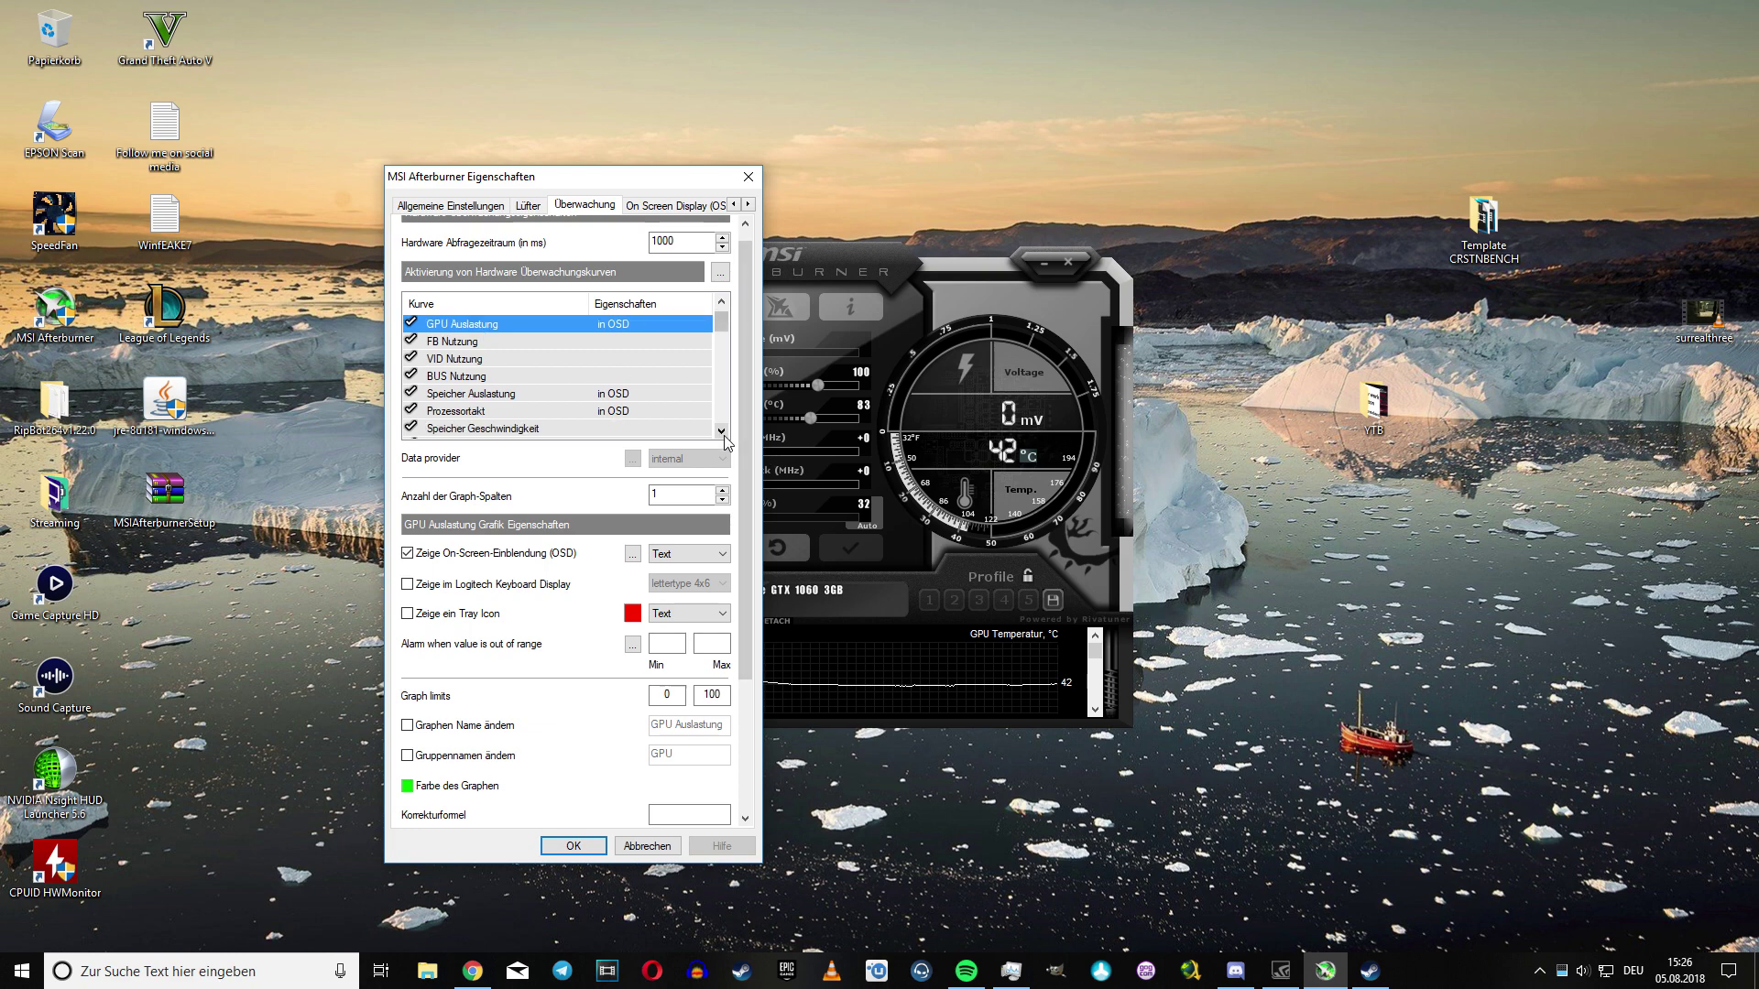
click(723, 433)
click(722, 433)
click(723, 432)
click(722, 432)
click(723, 432)
click(722, 432)
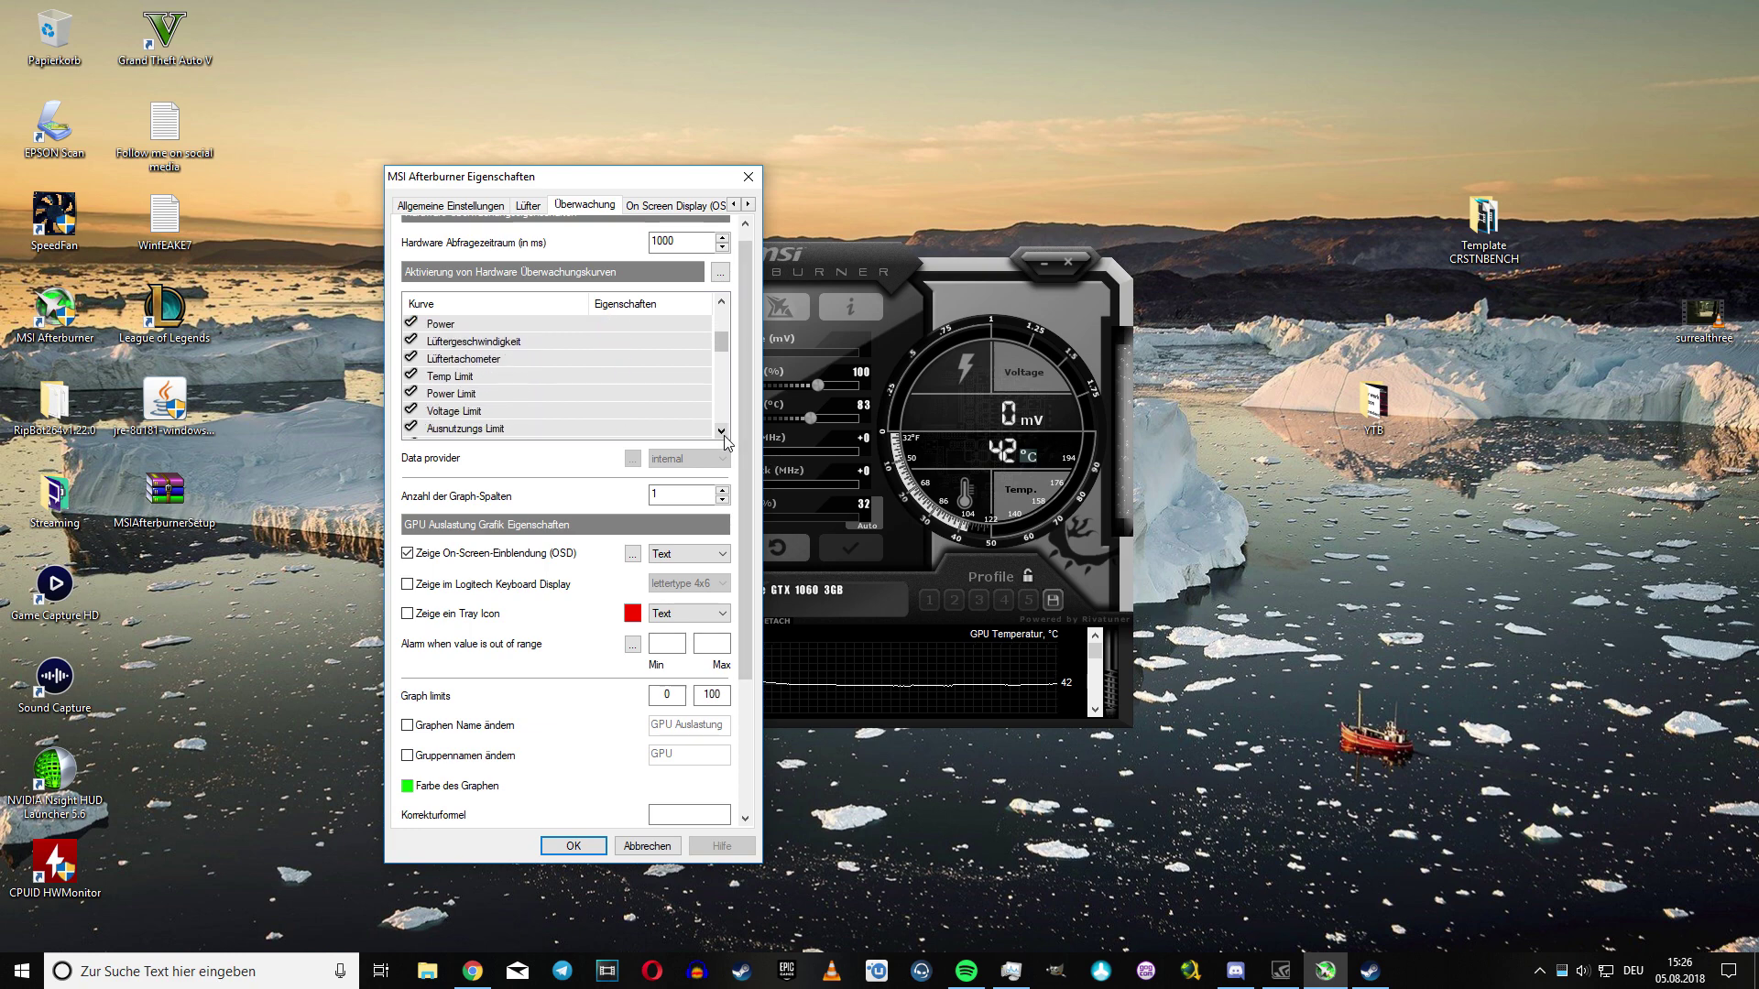
click(723, 432)
click(723, 433)
click(723, 433)
click(722, 433)
click(723, 432)
click(723, 433)
click(723, 432)
click(722, 433)
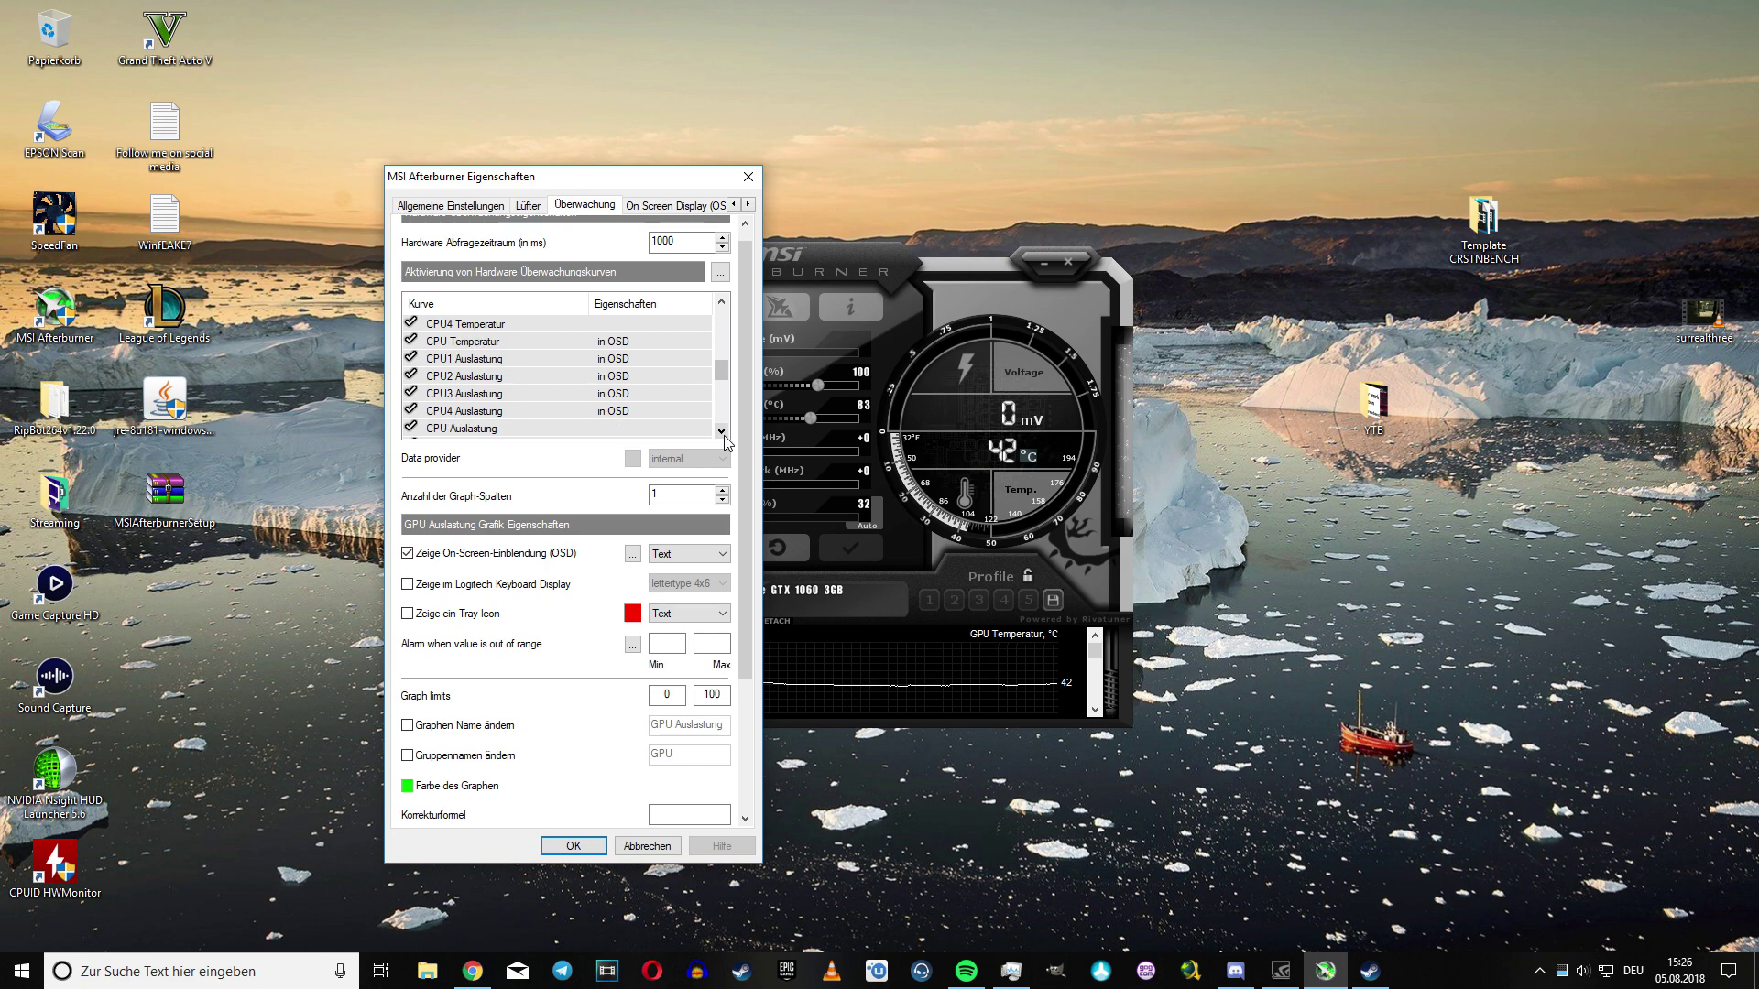
click(723, 433)
click(722, 432)
Check the CPU1, CPU2, CPU3 and CPU4 usage graphs
scroll(477, 363, up, 1)
click(486, 359)
click(486, 375)
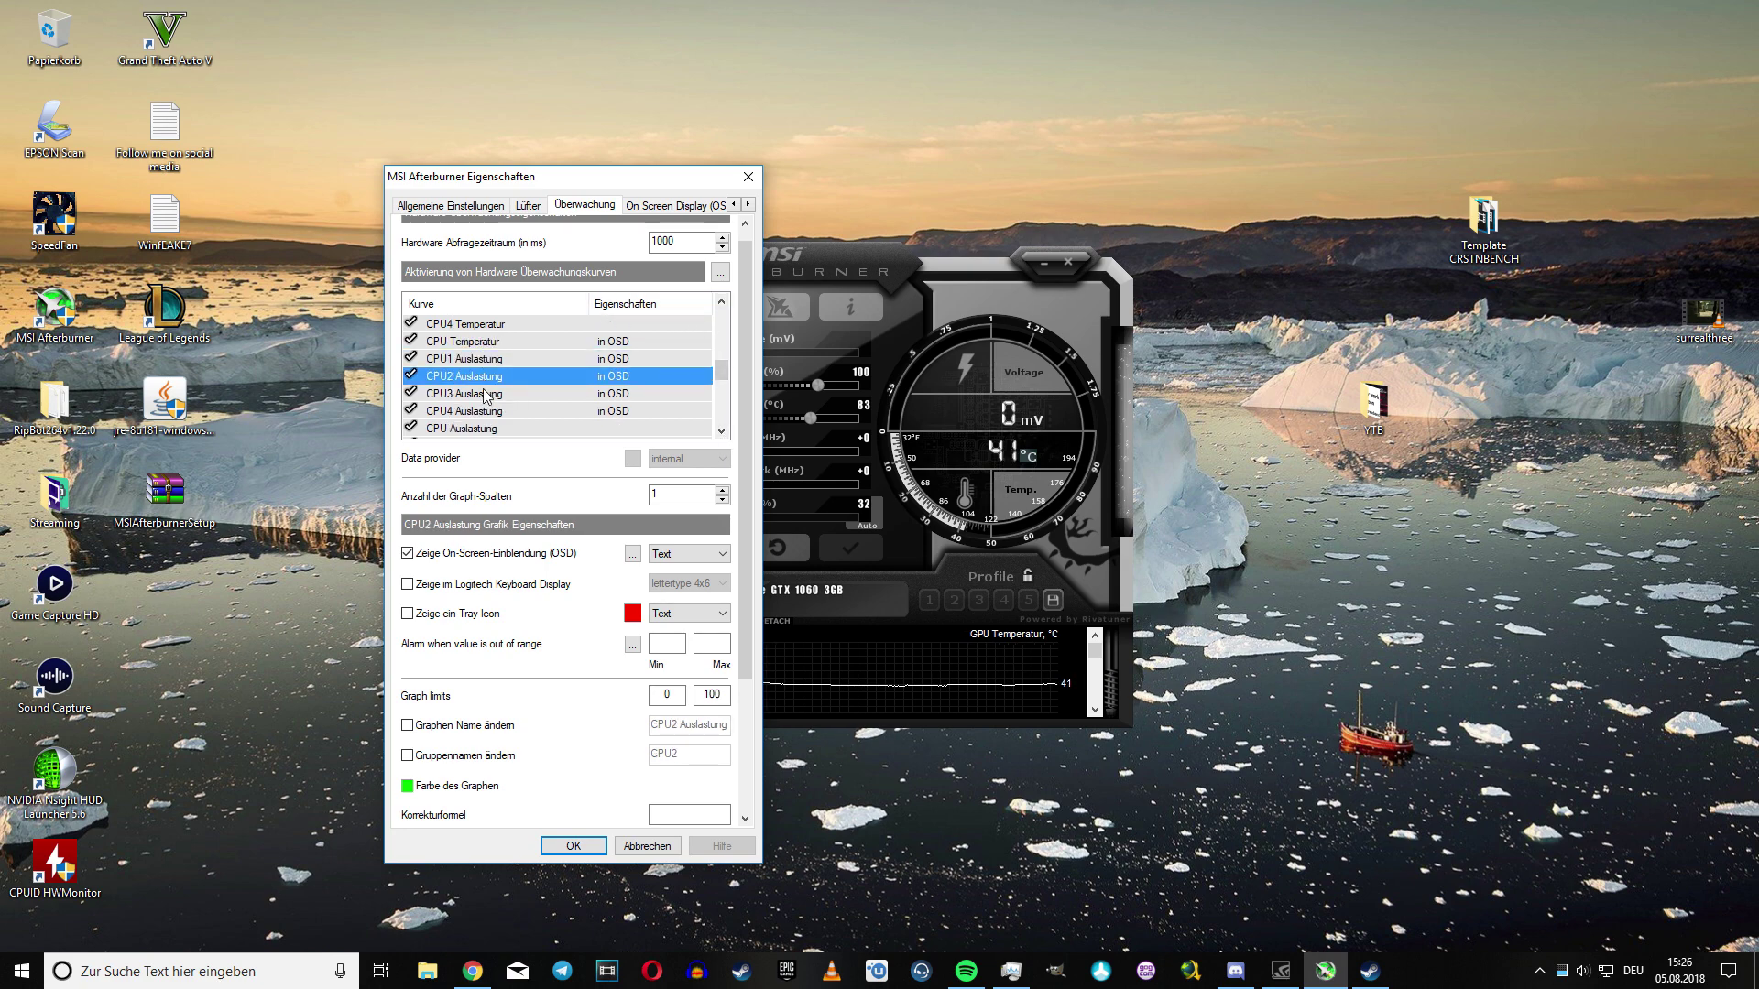
click(487, 393)
click(487, 408)
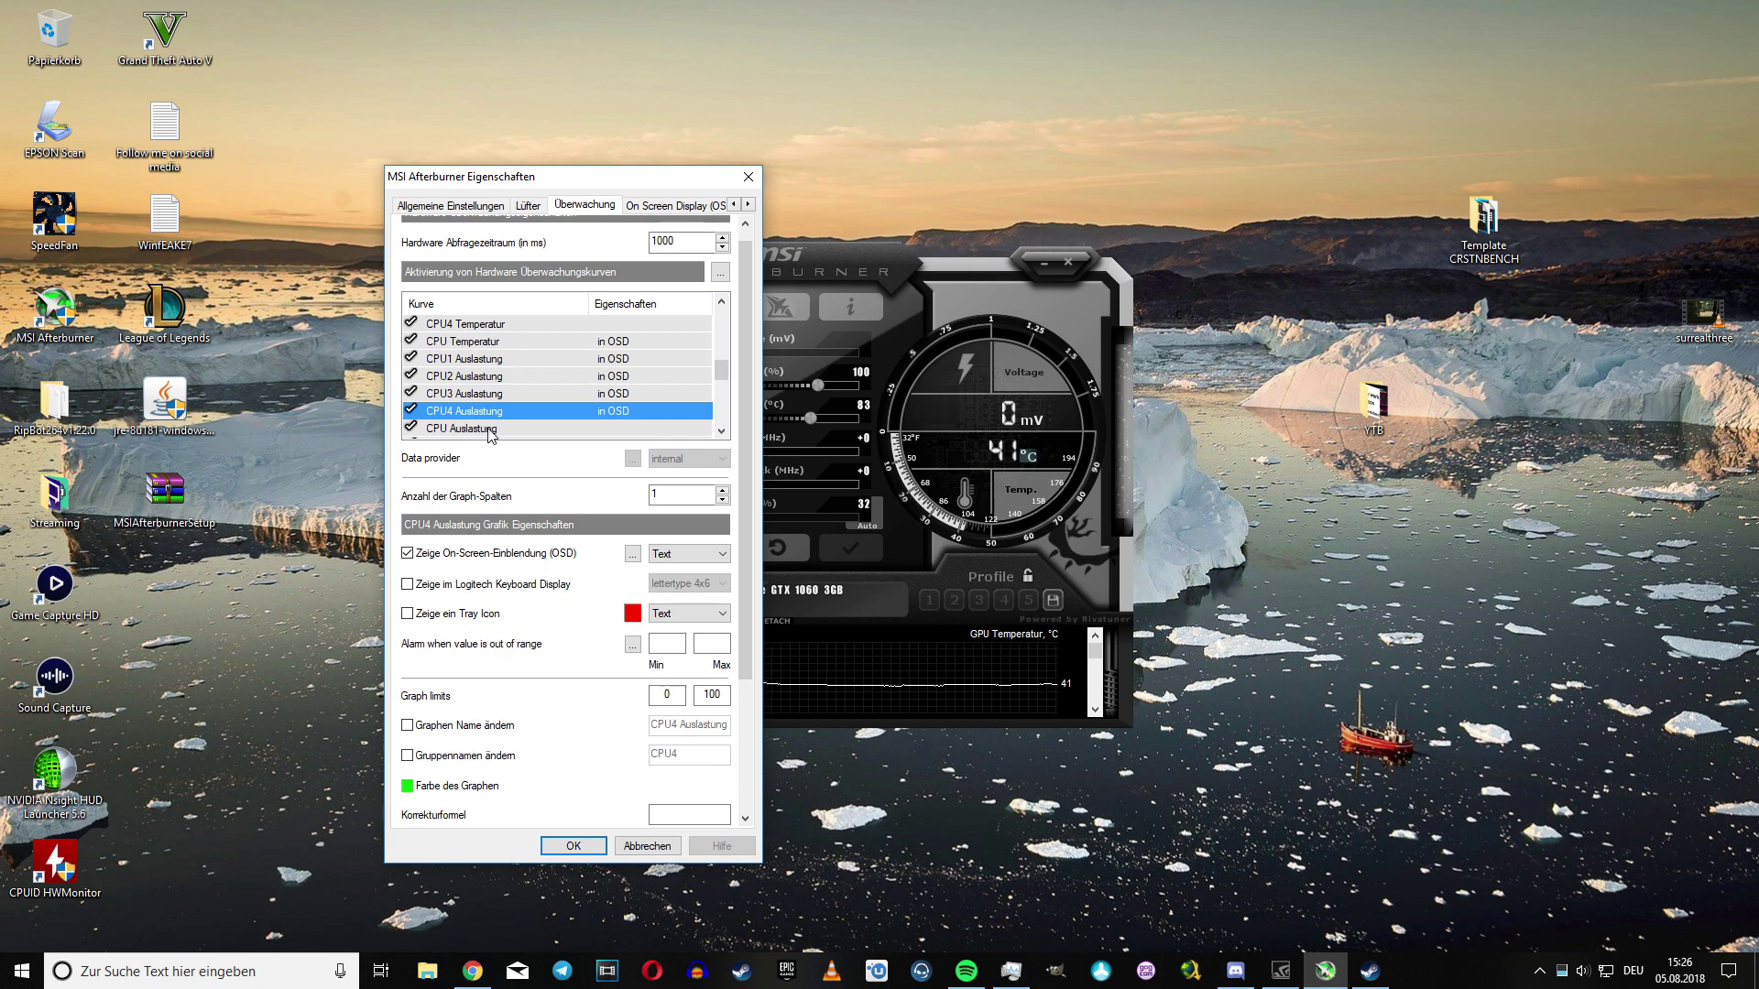
Scroll further down the graph list and check the Framerate graph
click(721, 431)
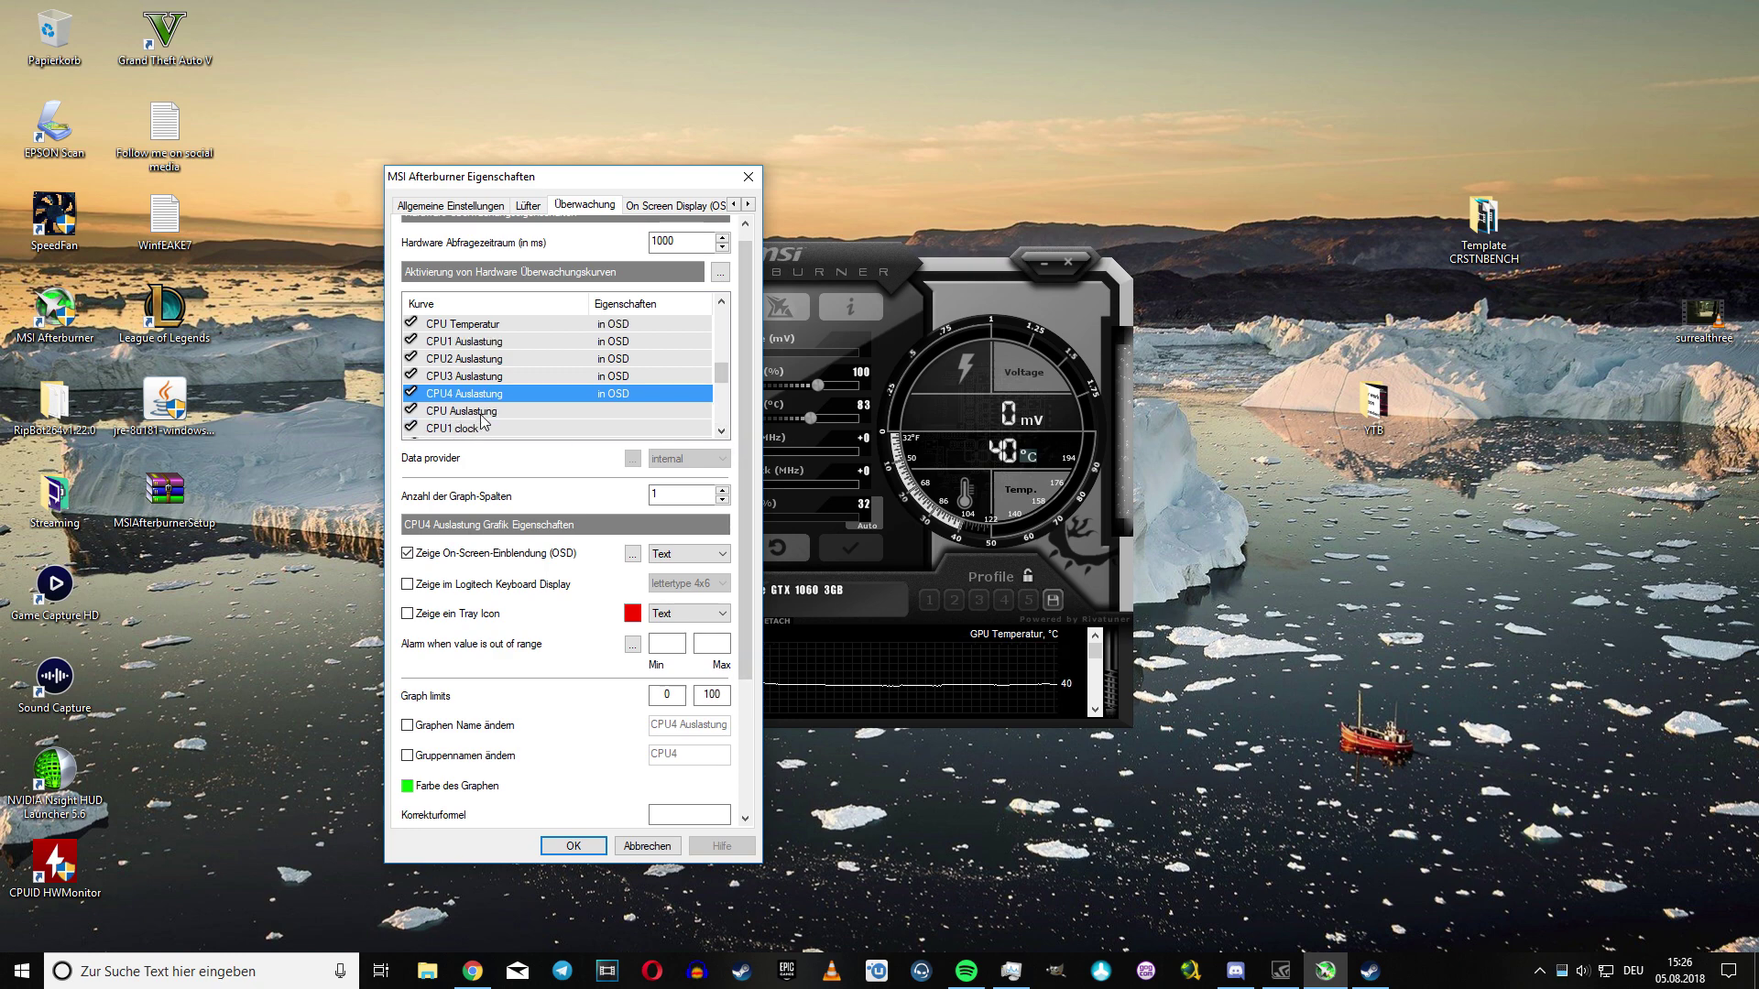
mouse_move(476, 394)
mouse_down()
mouse_move(483, 344)
mouse_move(483, 383)
mouse_move(465, 392)
mouse_up()
click(722, 432)
click(722, 432)
click(722, 431)
click(722, 432)
click(722, 432)
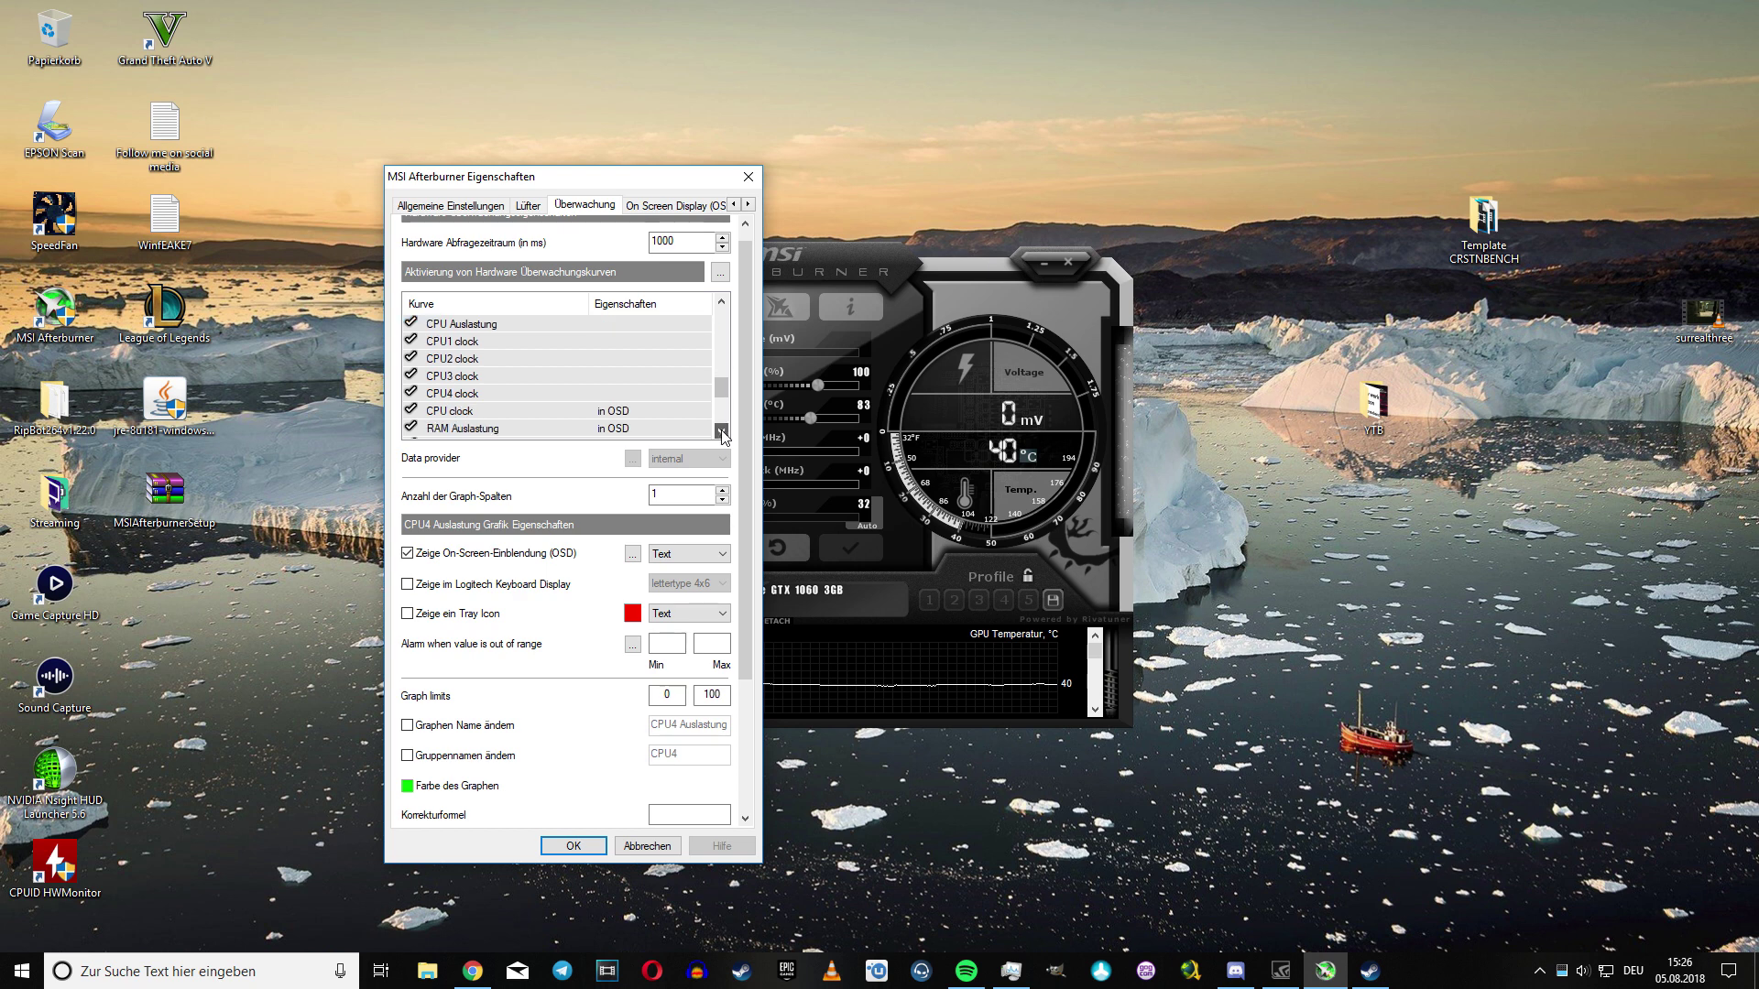
click(722, 431)
click(722, 432)
click(722, 432)
click(722, 431)
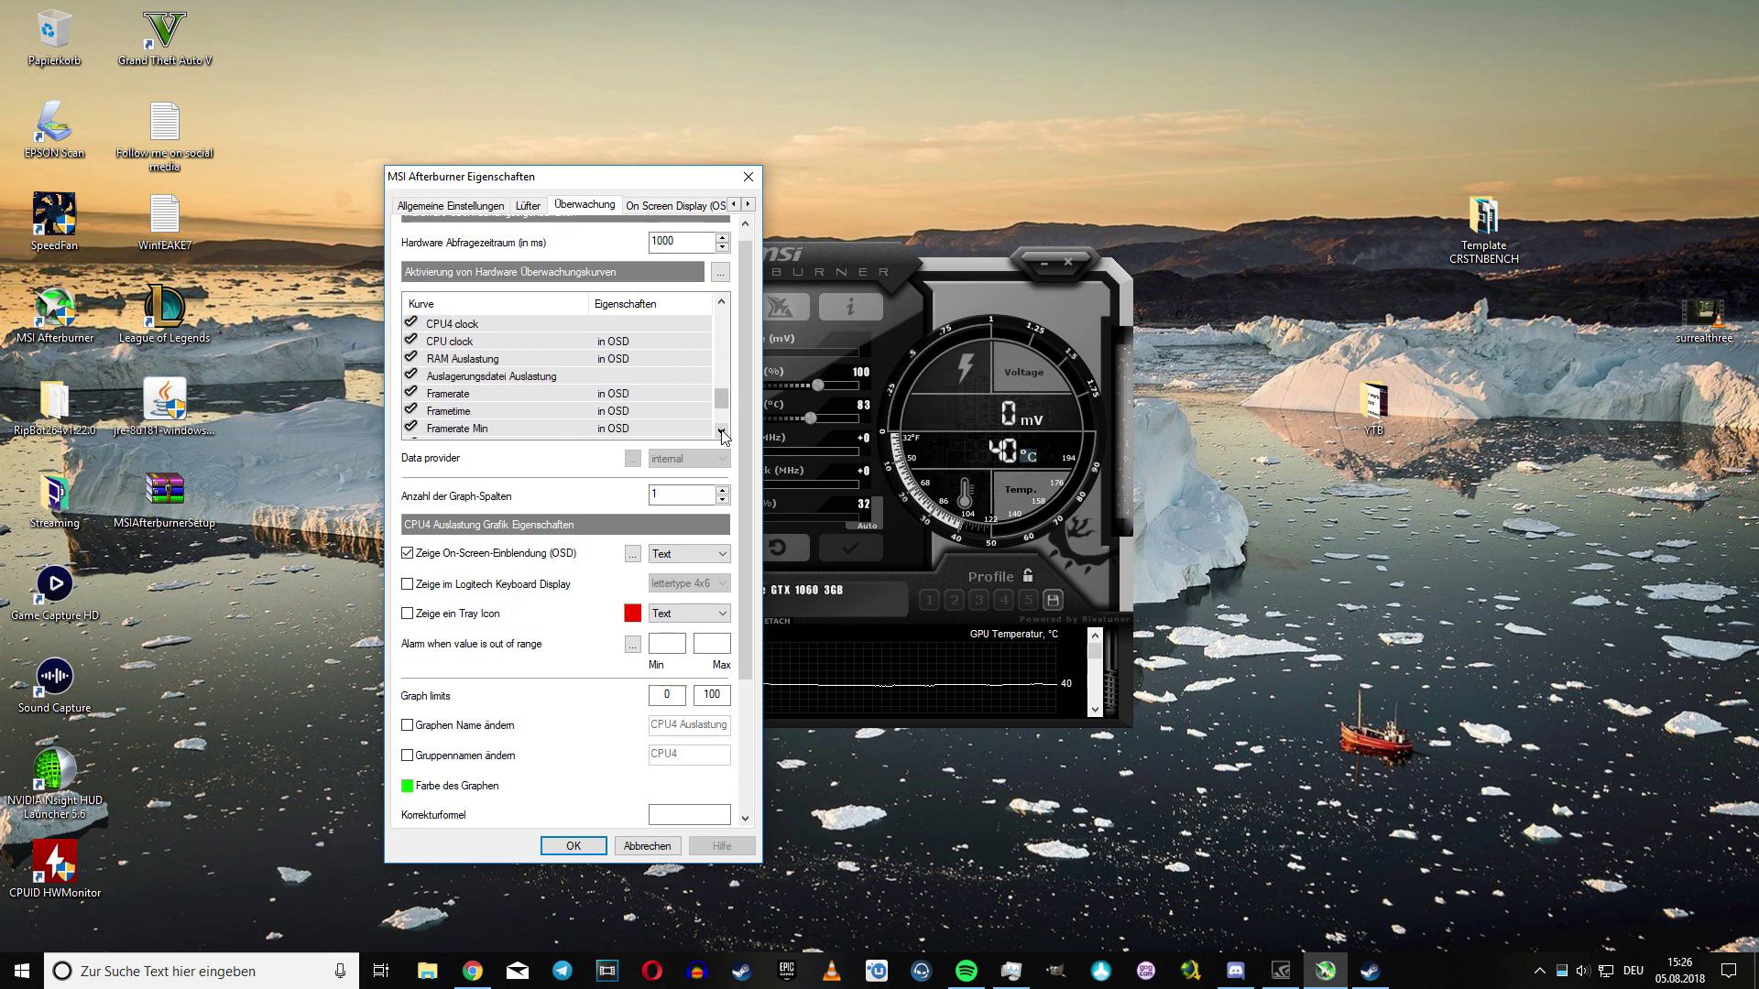
click(722, 432)
click(475, 378)
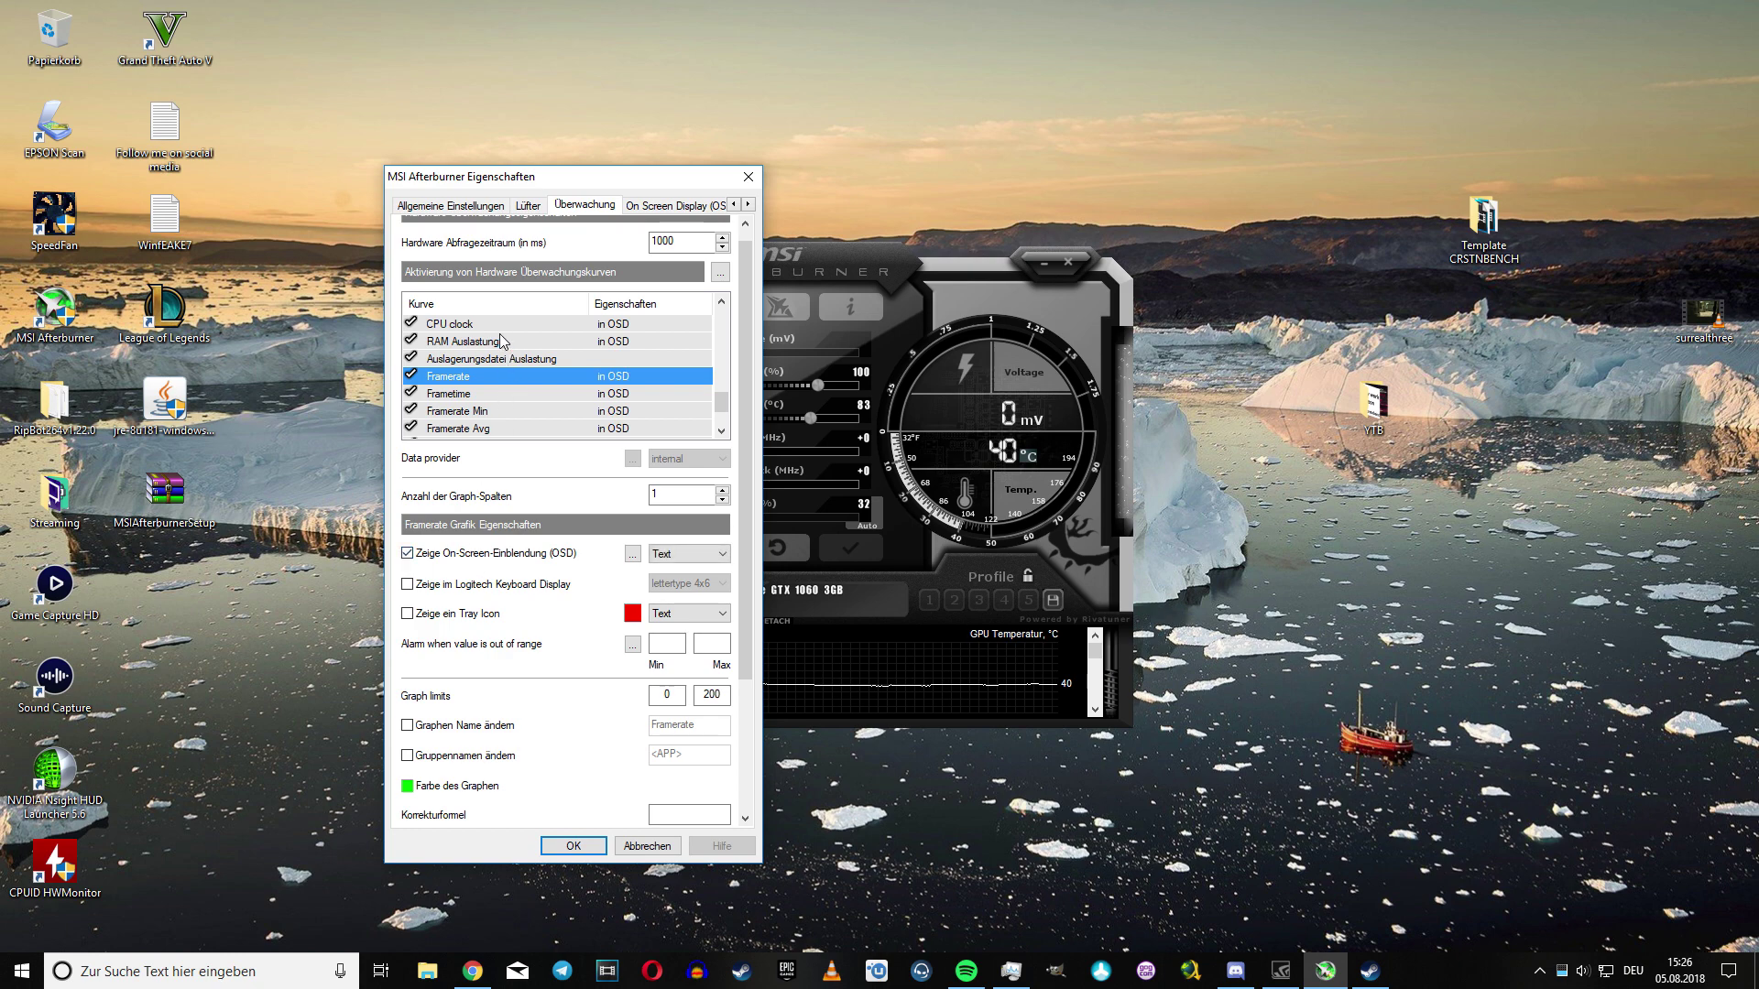
Show RAM Auslastung in the on-screen display and confirm the settings with OK
click(491, 345)
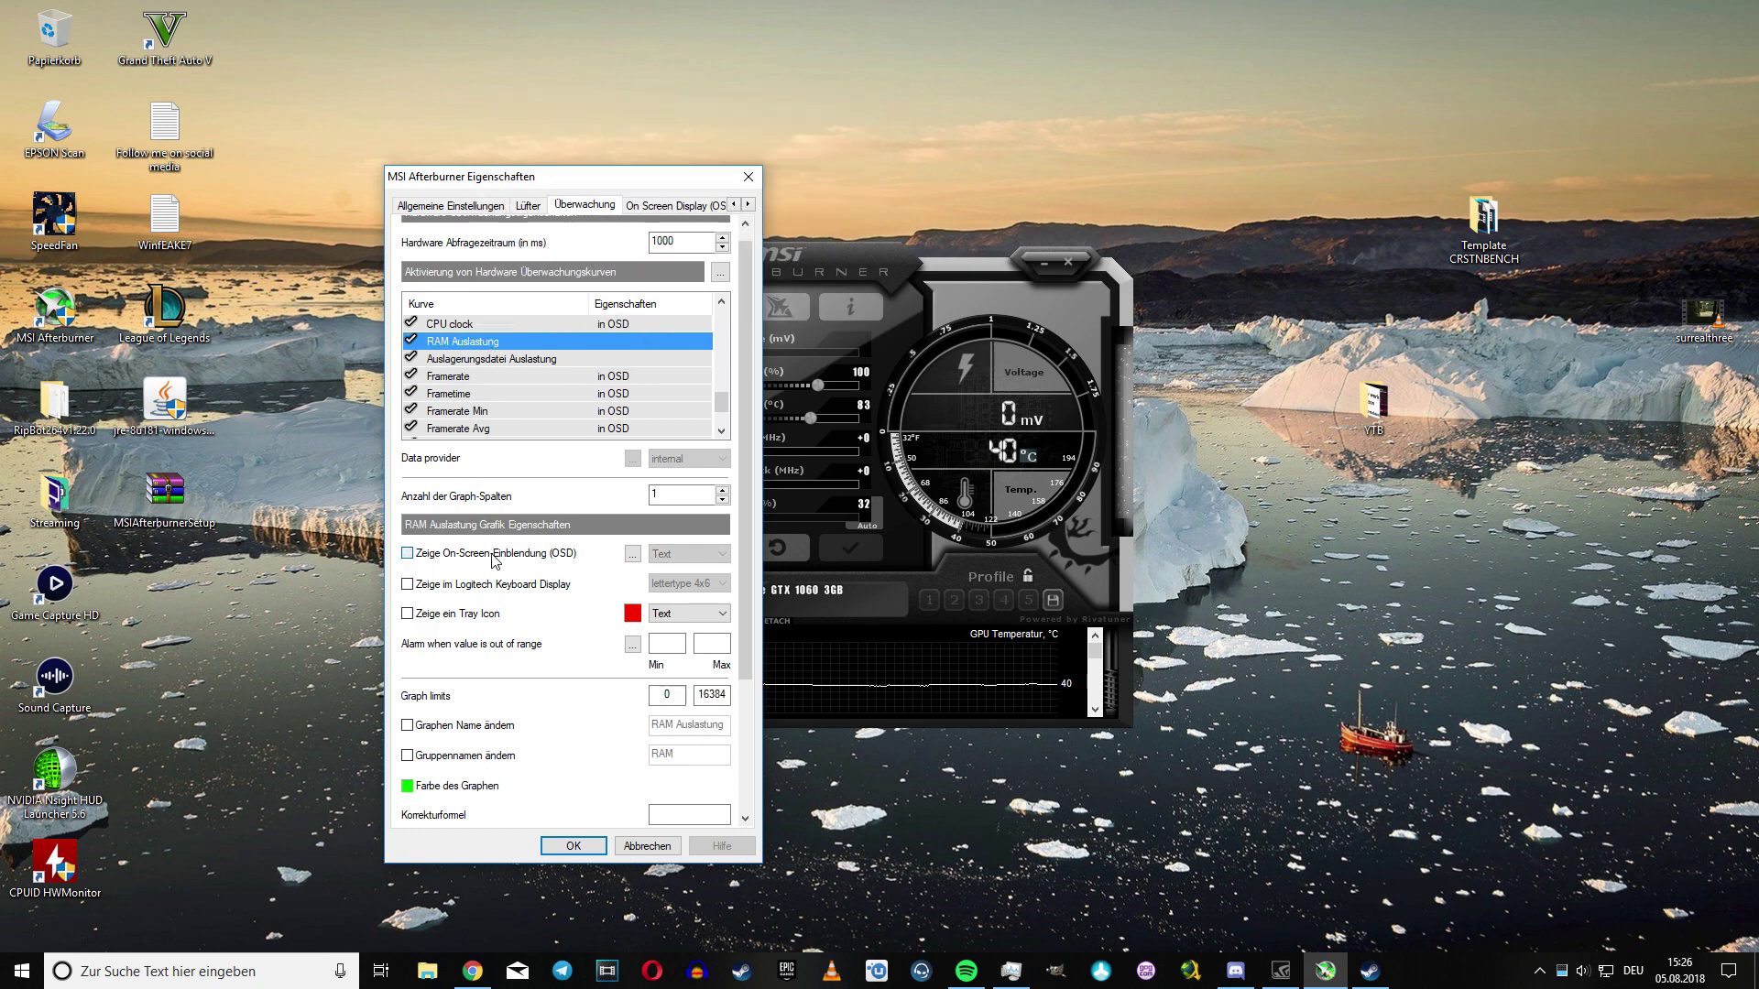
click(721, 302)
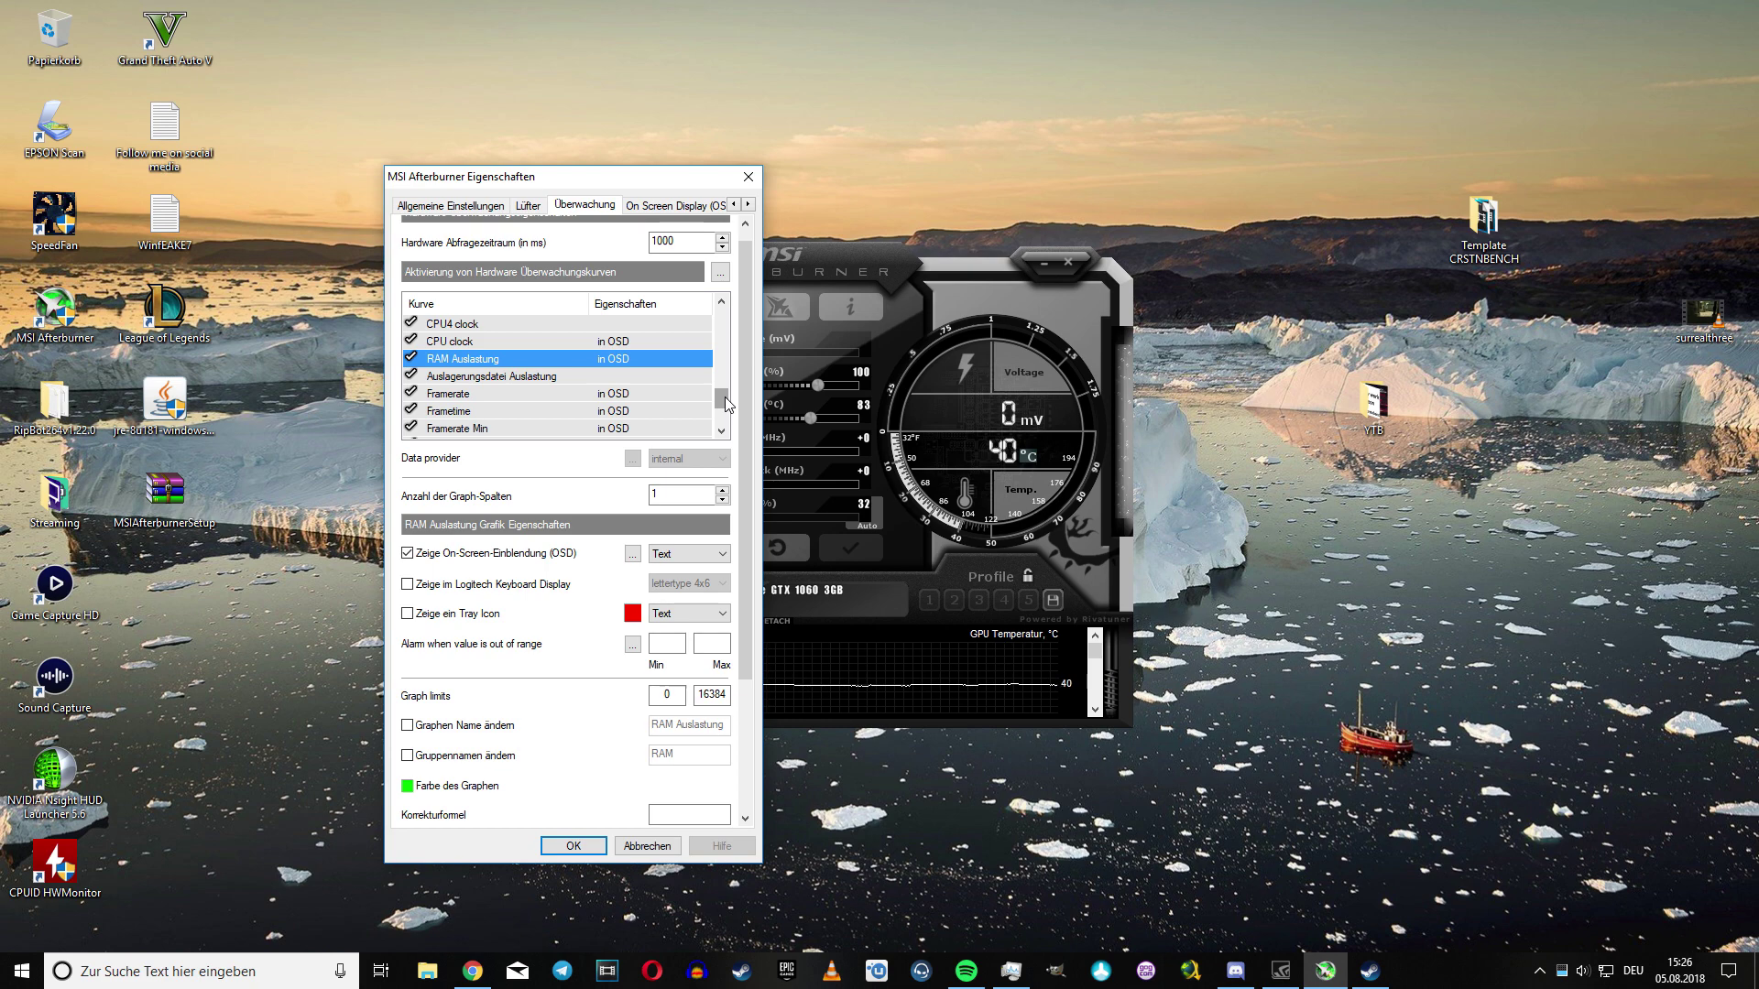
click(585, 854)
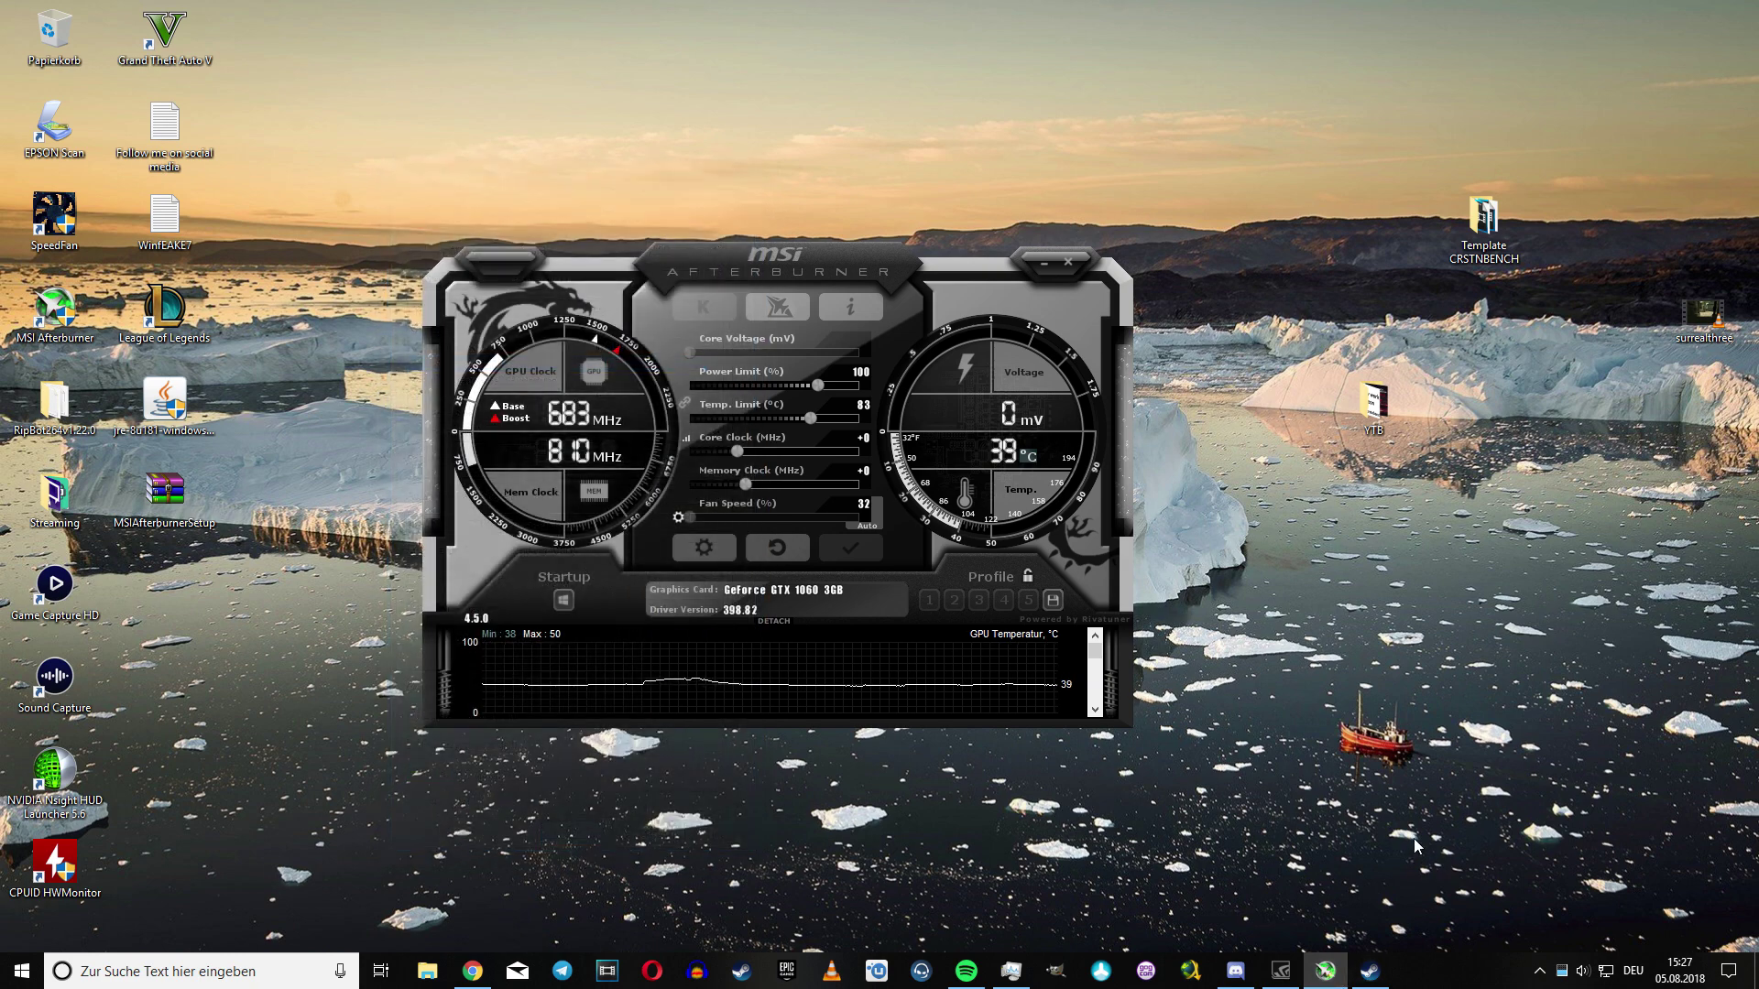
Bring Dota 2 back to the front, now overlaid with GPU, CPU core, RAM and FPS readouts
click(1375, 976)
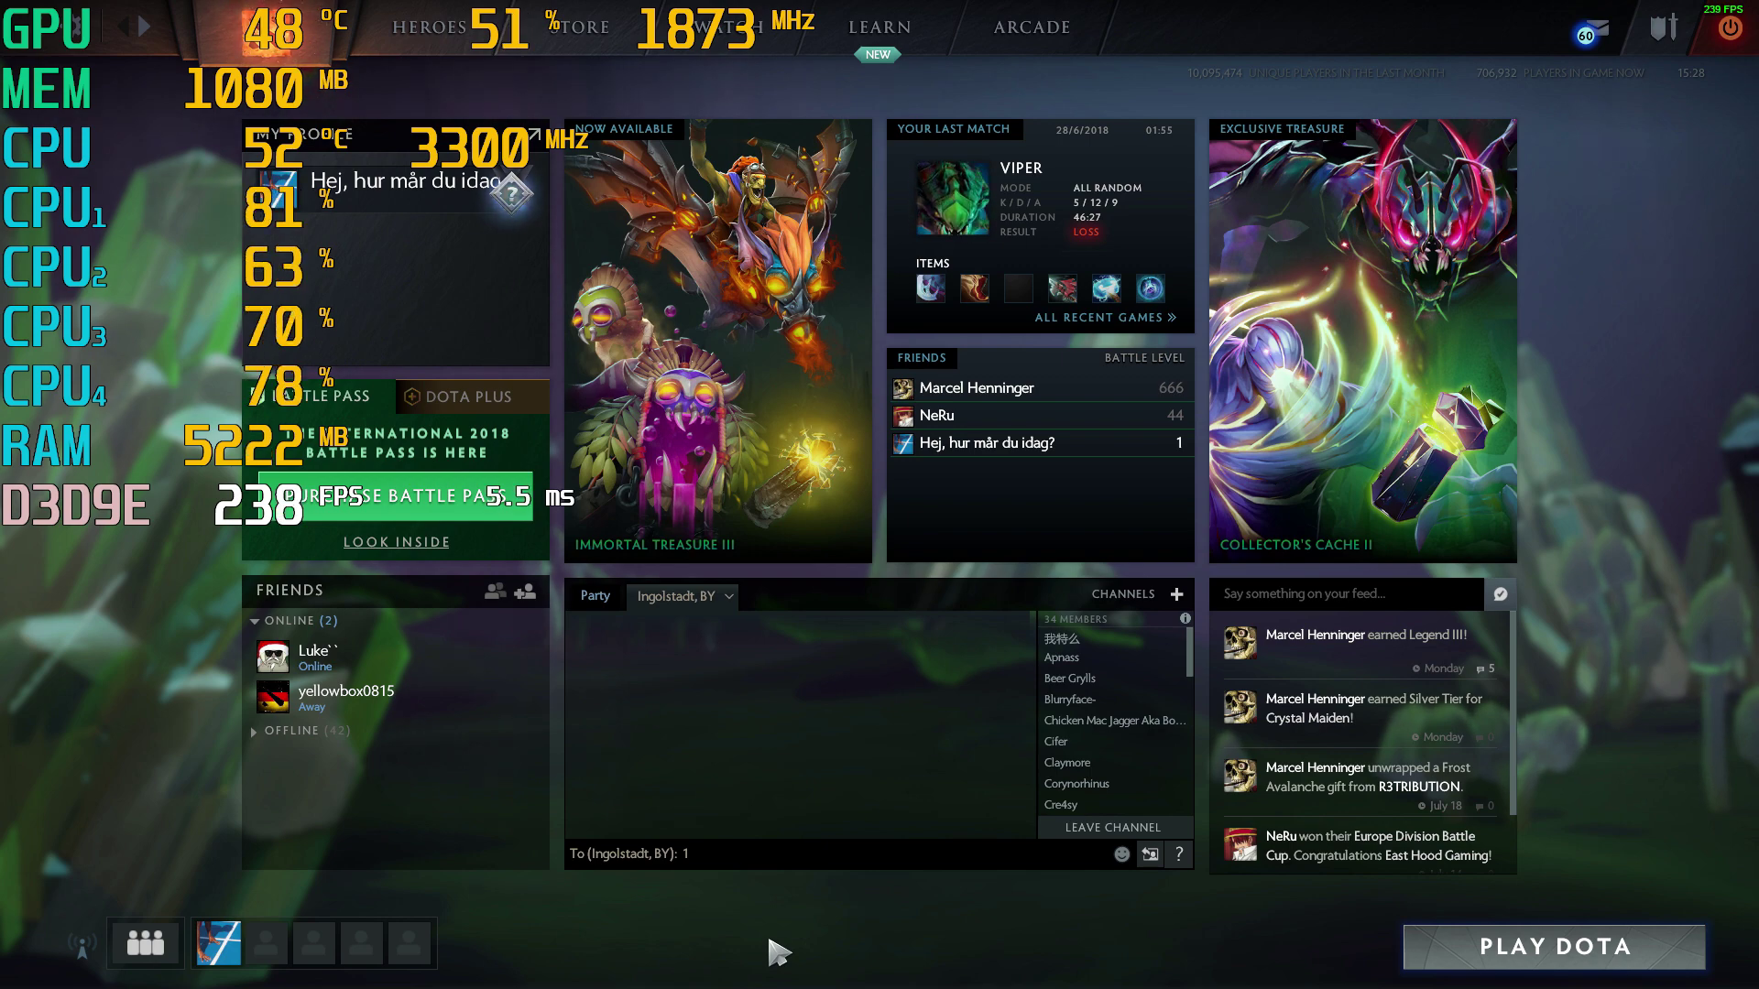
Review Dota 2's video settings, then go to the Watch page of live matches
click(87, 27)
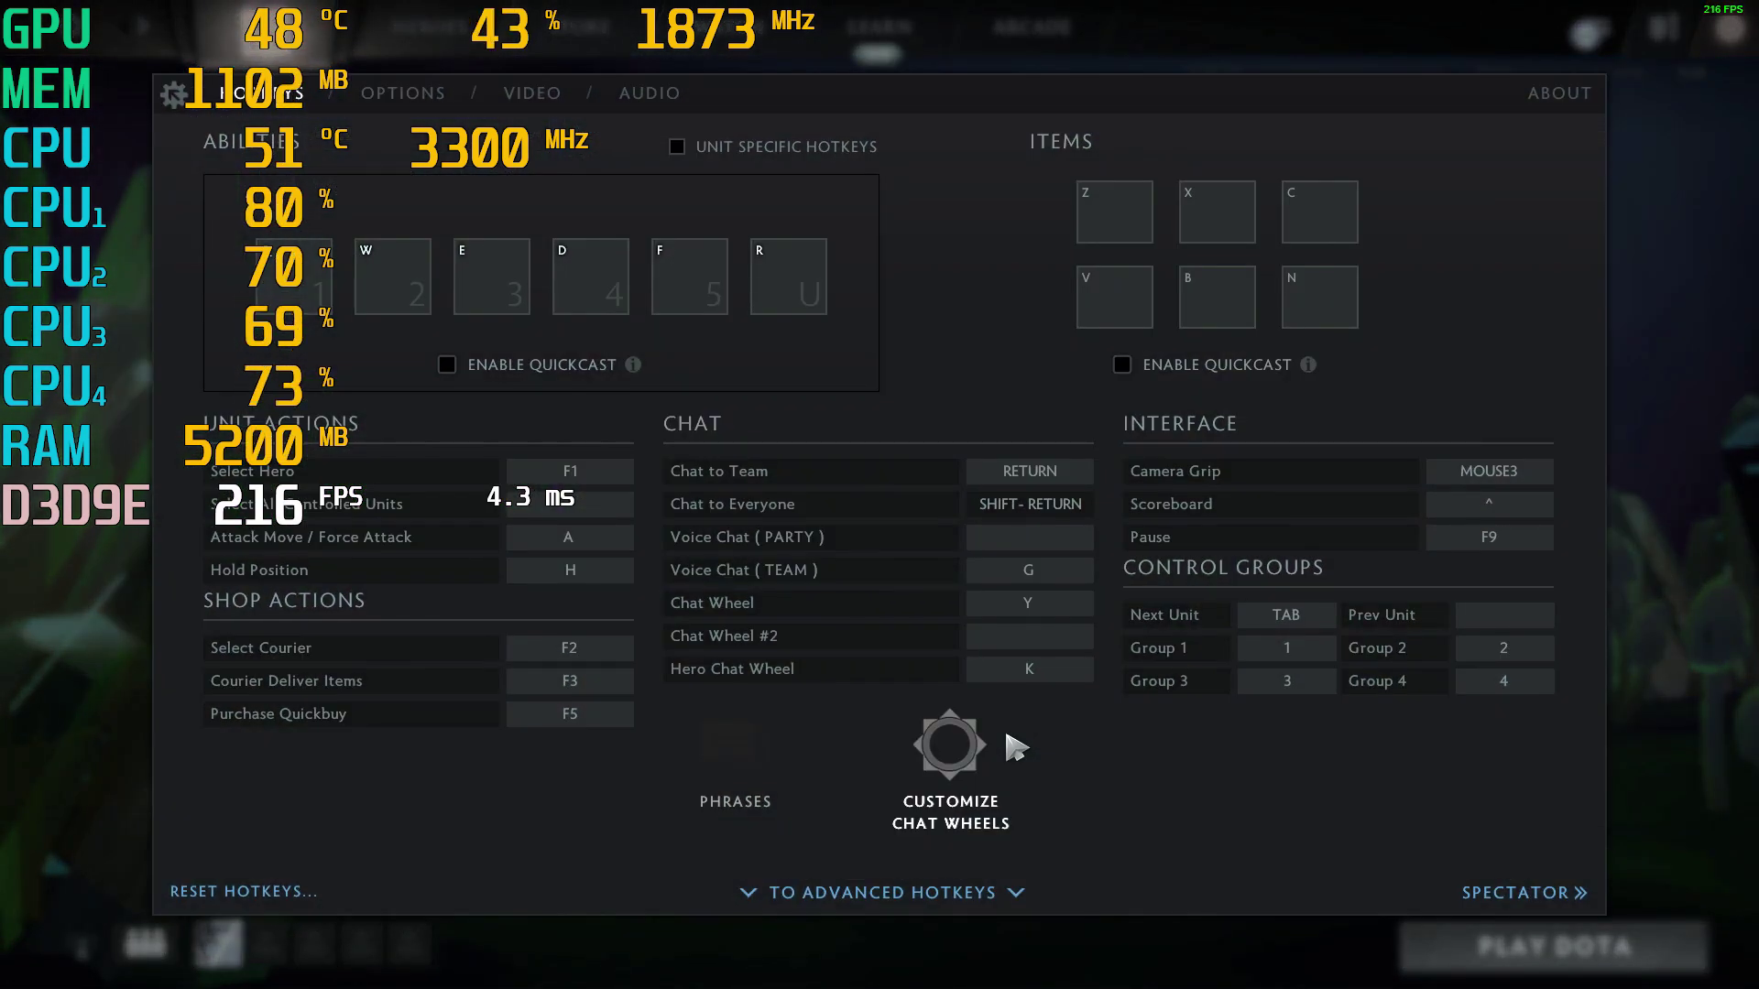
click(550, 99)
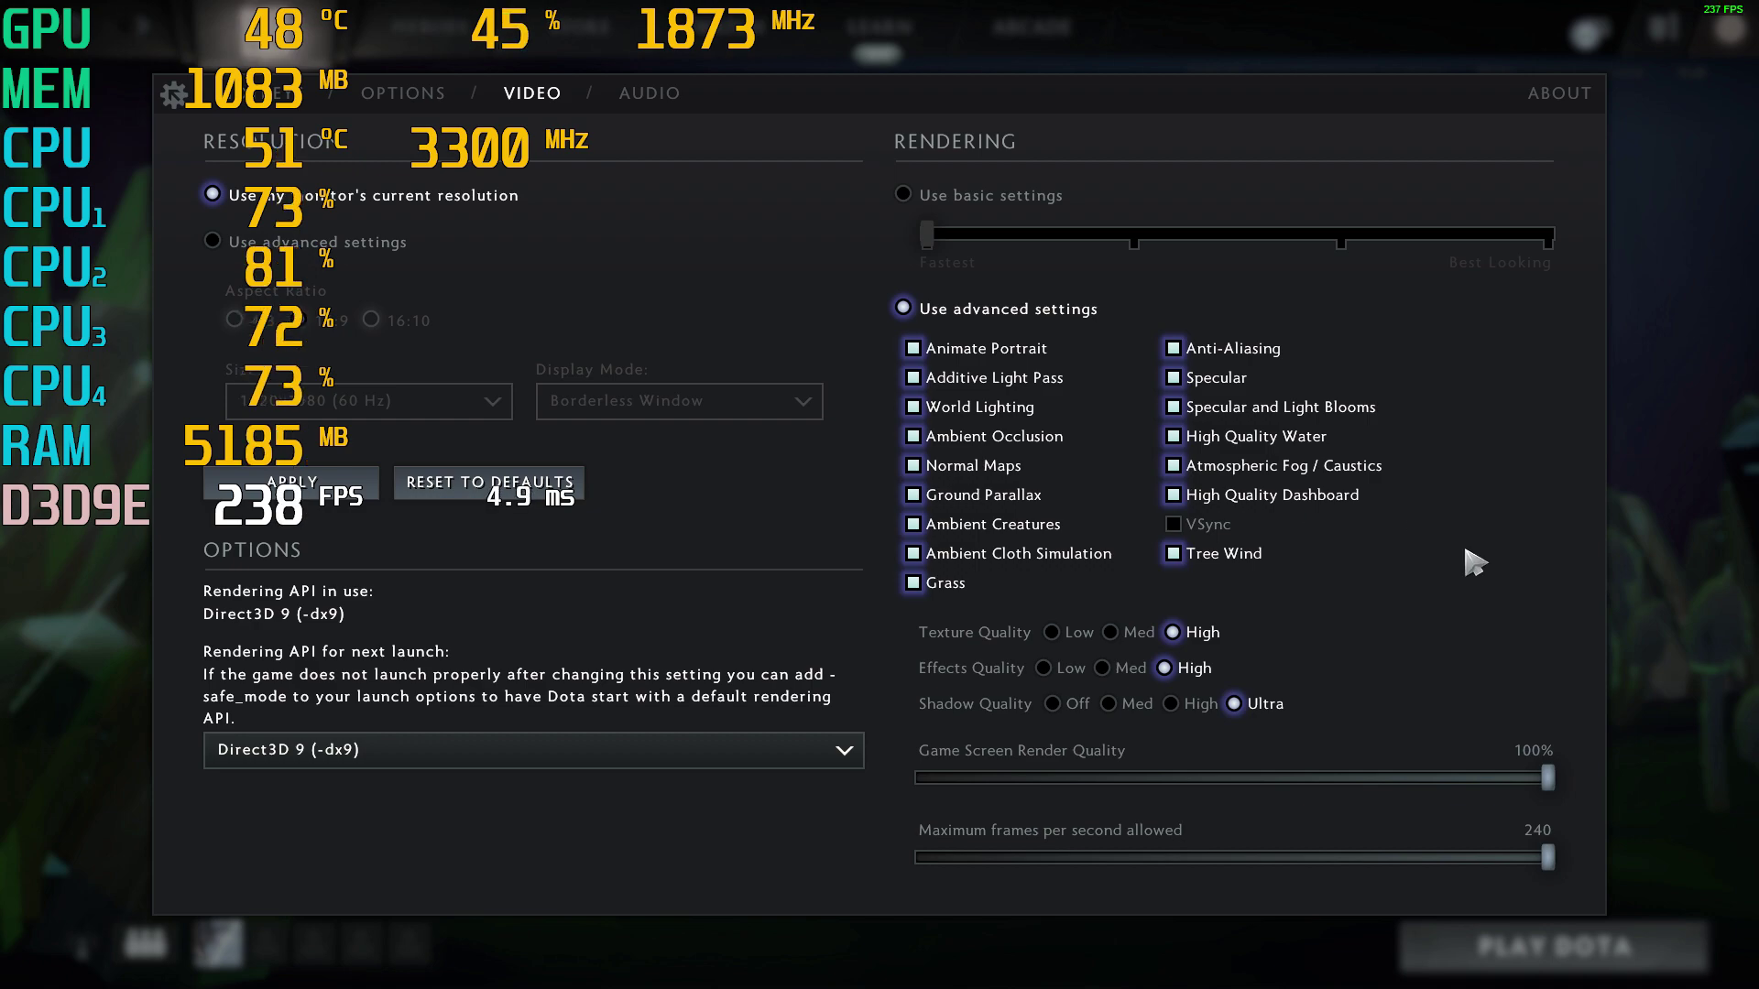
click(1673, 575)
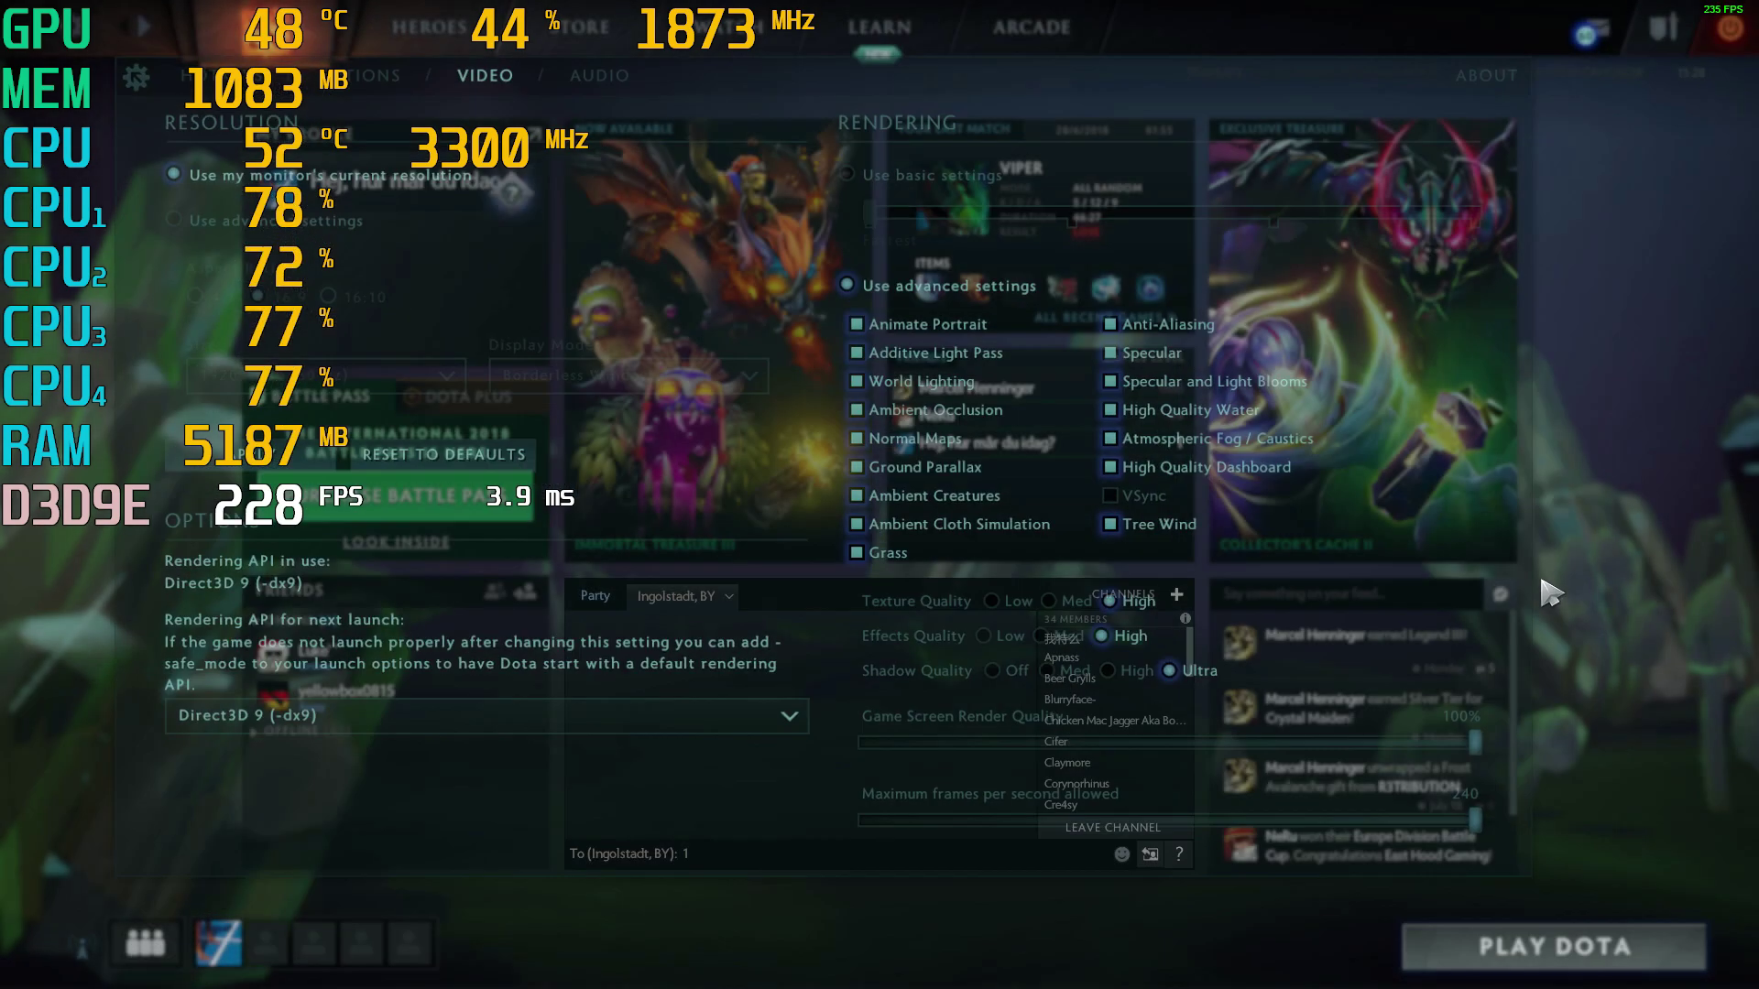
click(720, 42)
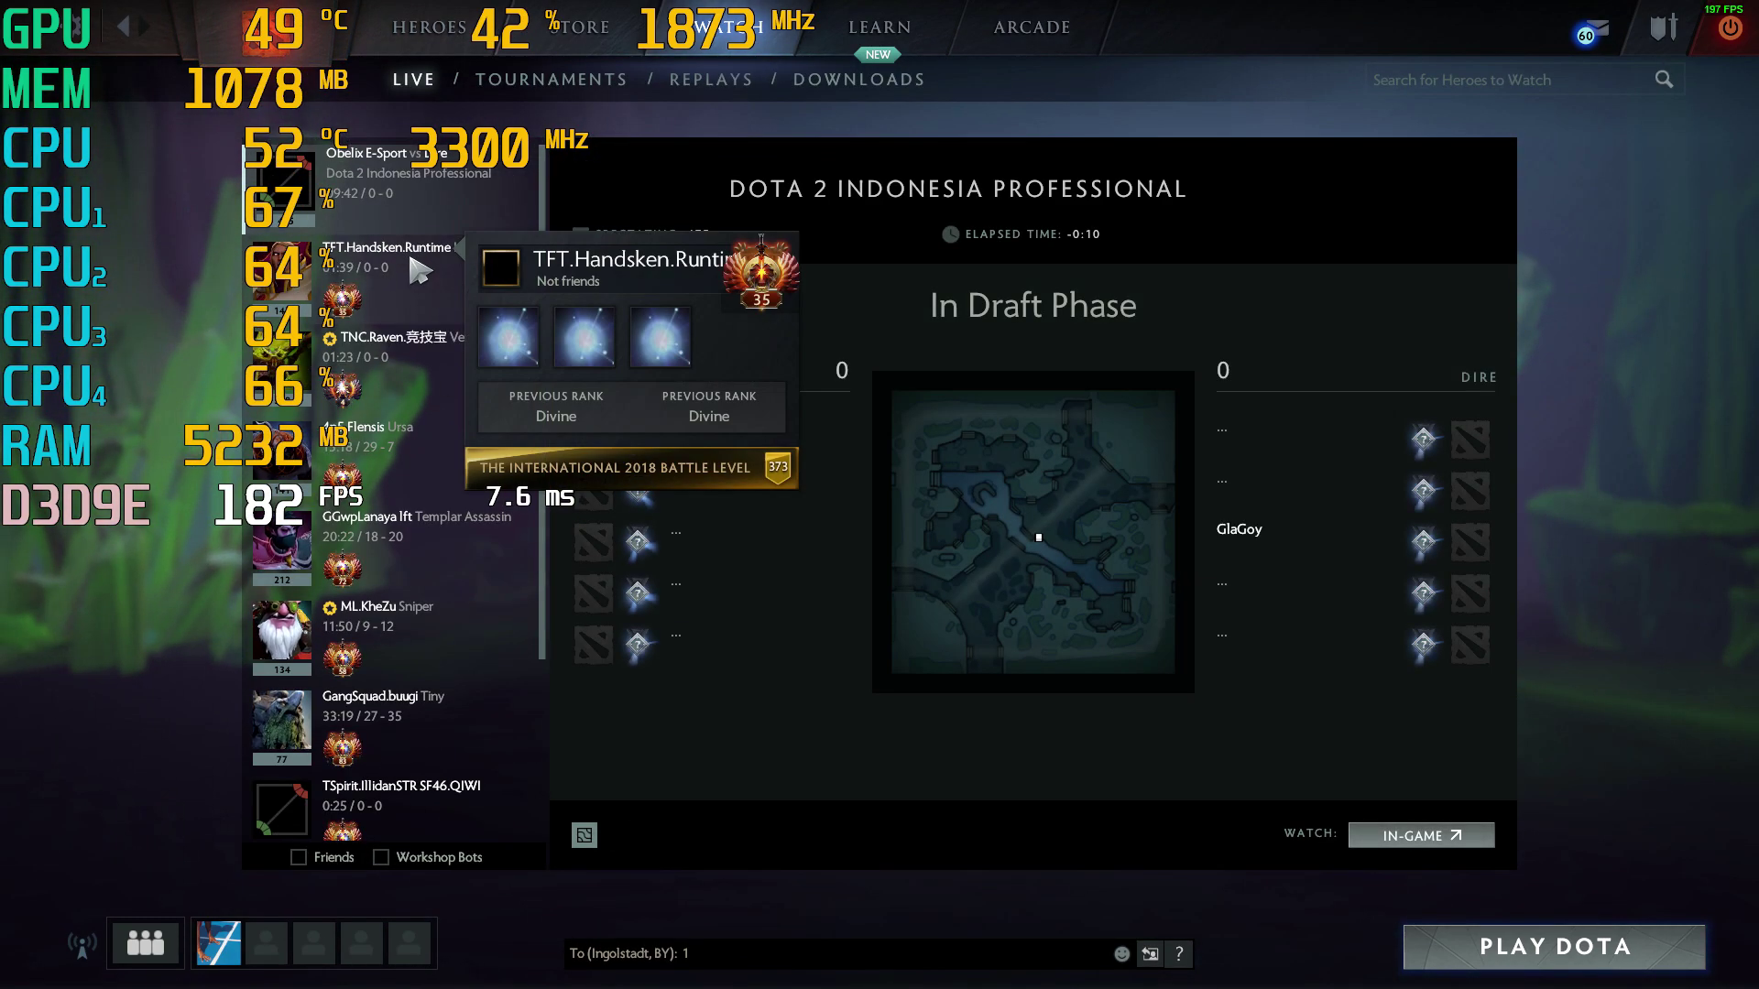
Pick a live All Pick match from the Watch Live list and spectate it in-game
click(486, 455)
click(160, 72)
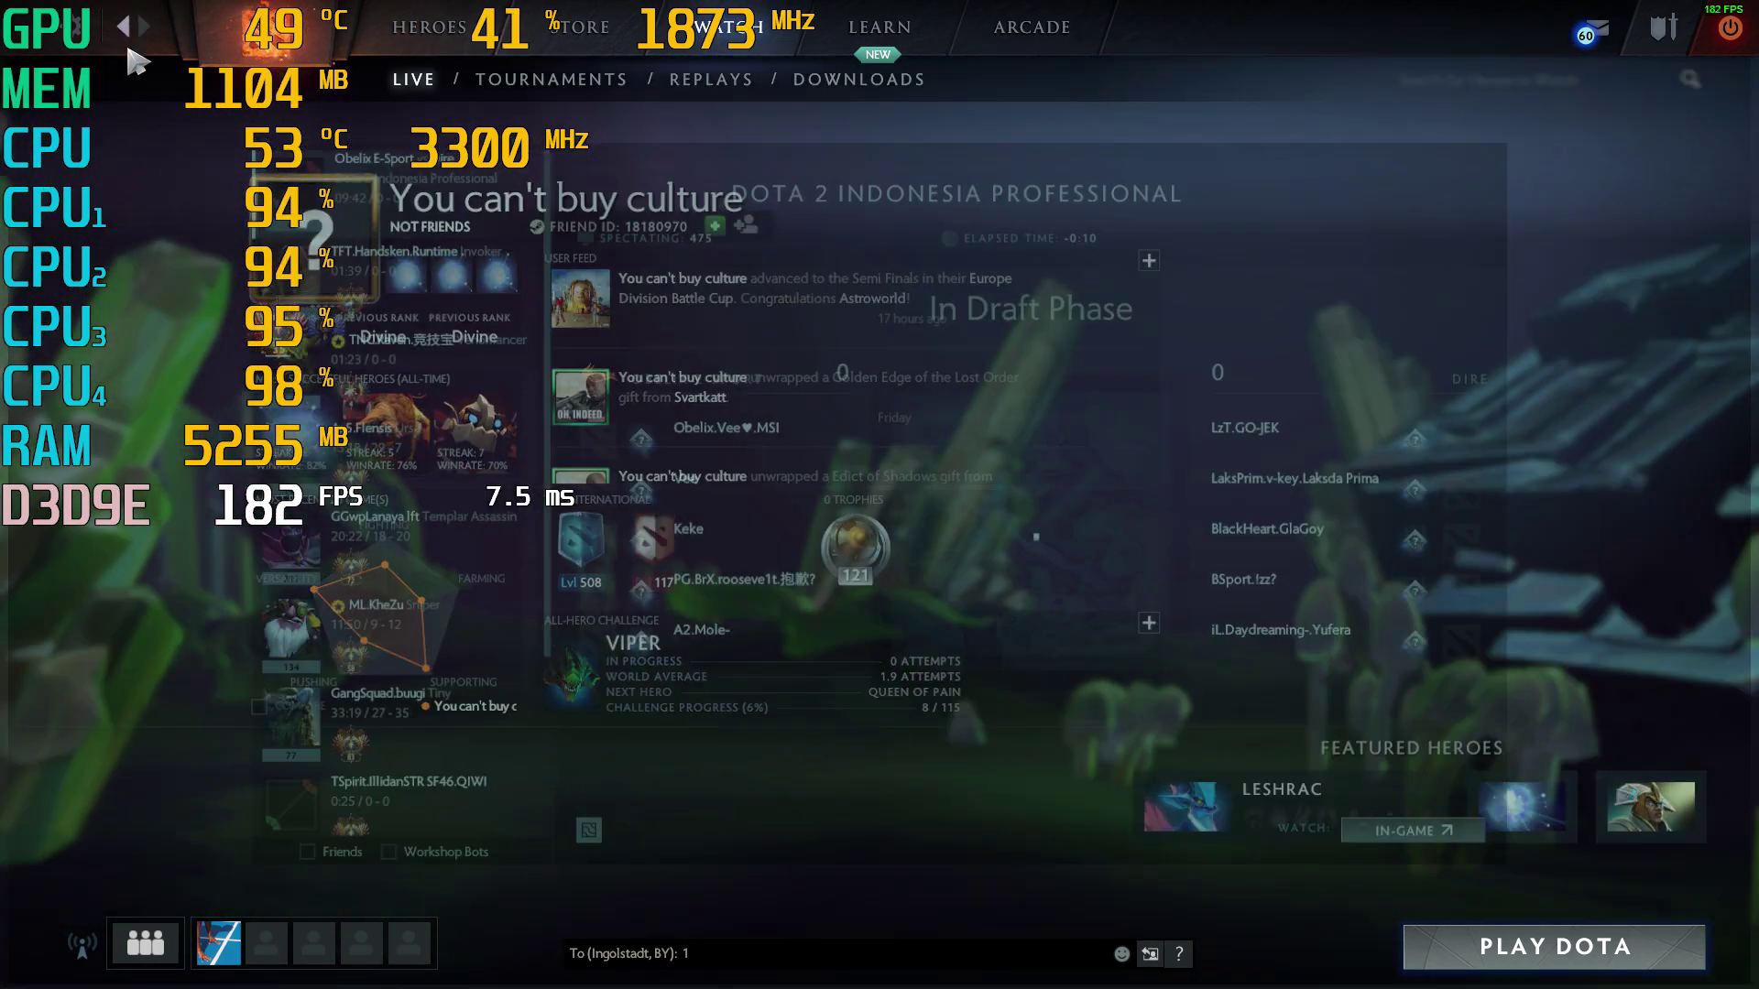
click(408, 293)
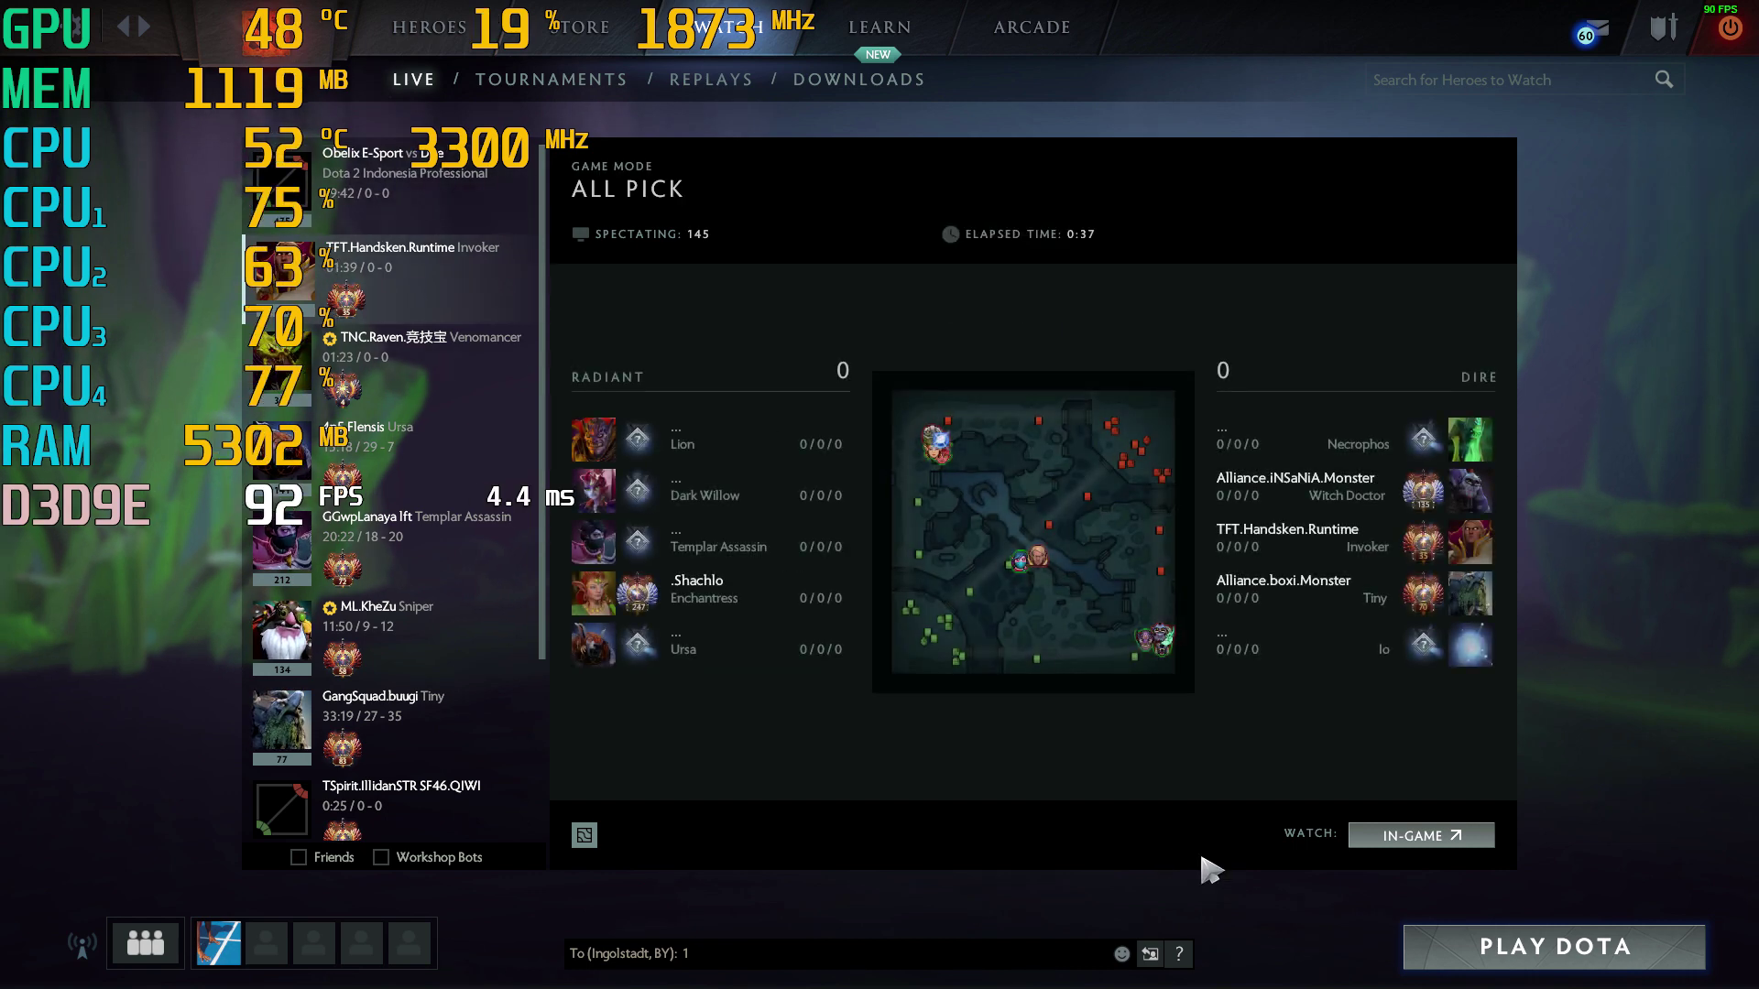